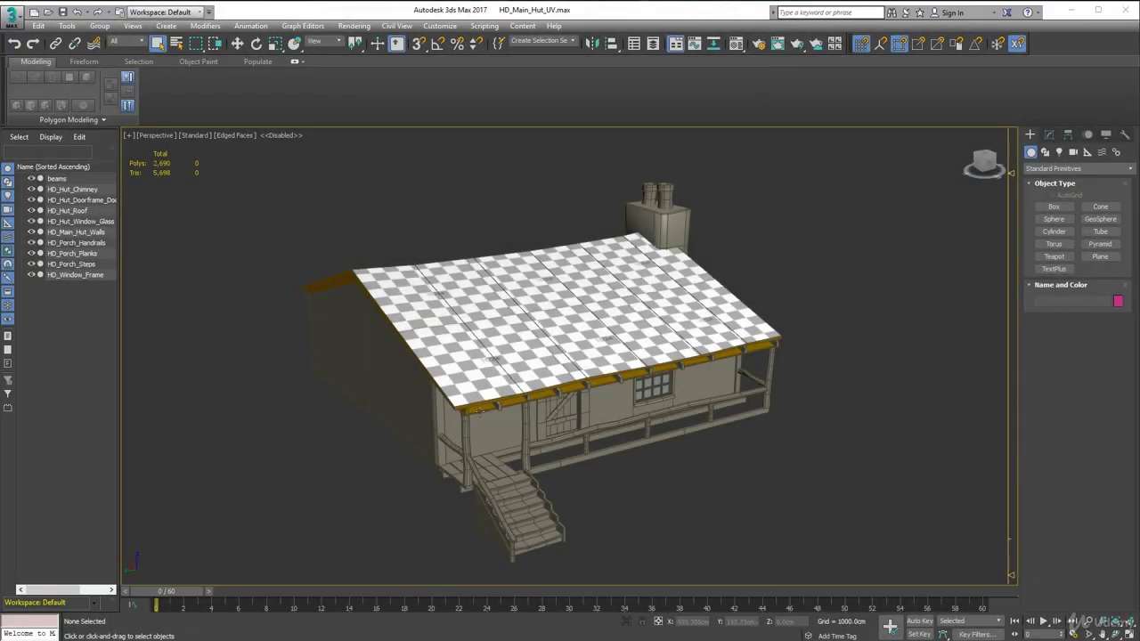
Examine the hut model from several angles, looking over the checker-mapped roof, porch, handrails and steps
{"action": "middle_click_drag", "start_coordinate": [533, 433], "coordinate": [570, 425], "text": "alt"}
{"action": "scroll", "coordinate": [538, 424], "scroll_direction": "up", "scroll_amount": 2}
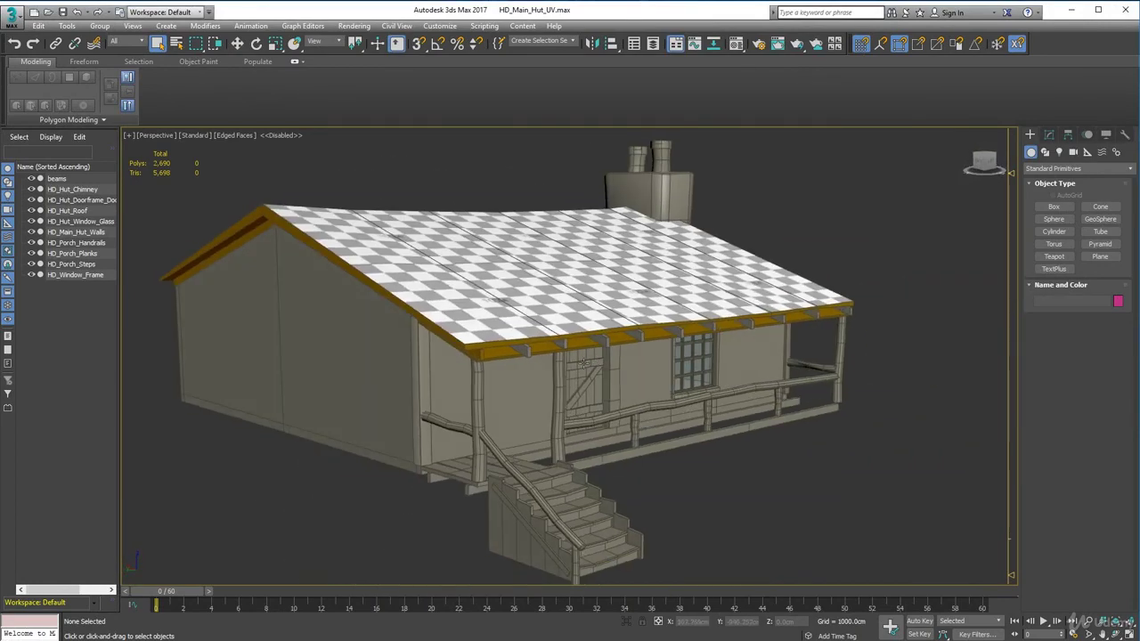
{"action": "middle_click_drag", "start_coordinate": [586, 363], "coordinate": [621, 362], "text": "alt"}
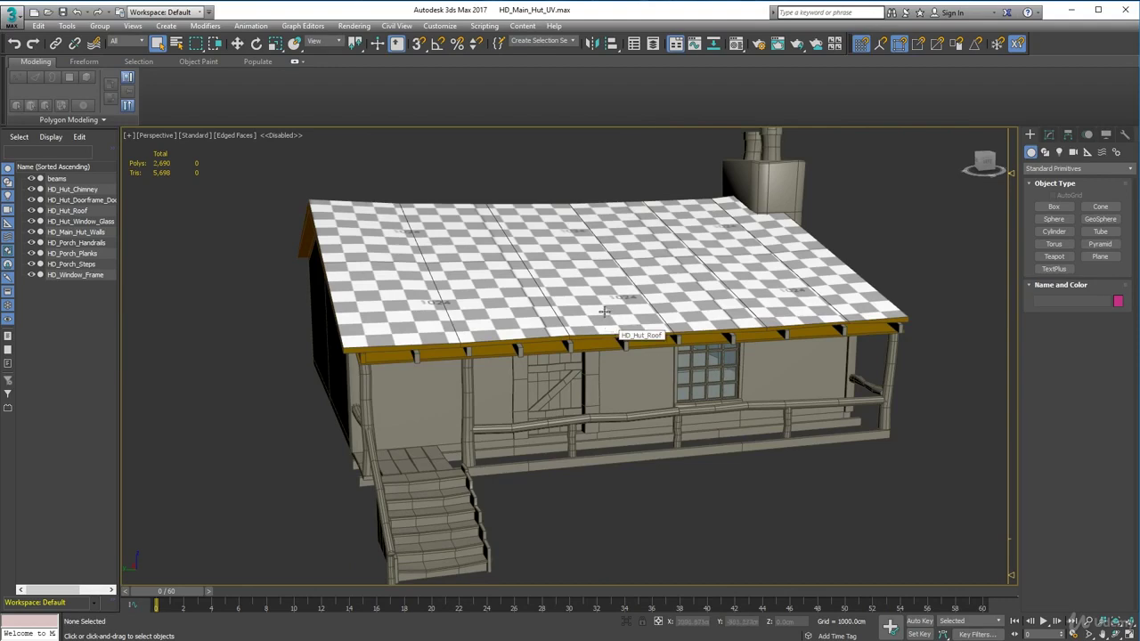
{"action": "middle_click_drag", "start_coordinate": [604, 311], "coordinate": [839, 362], "text": "alt"}
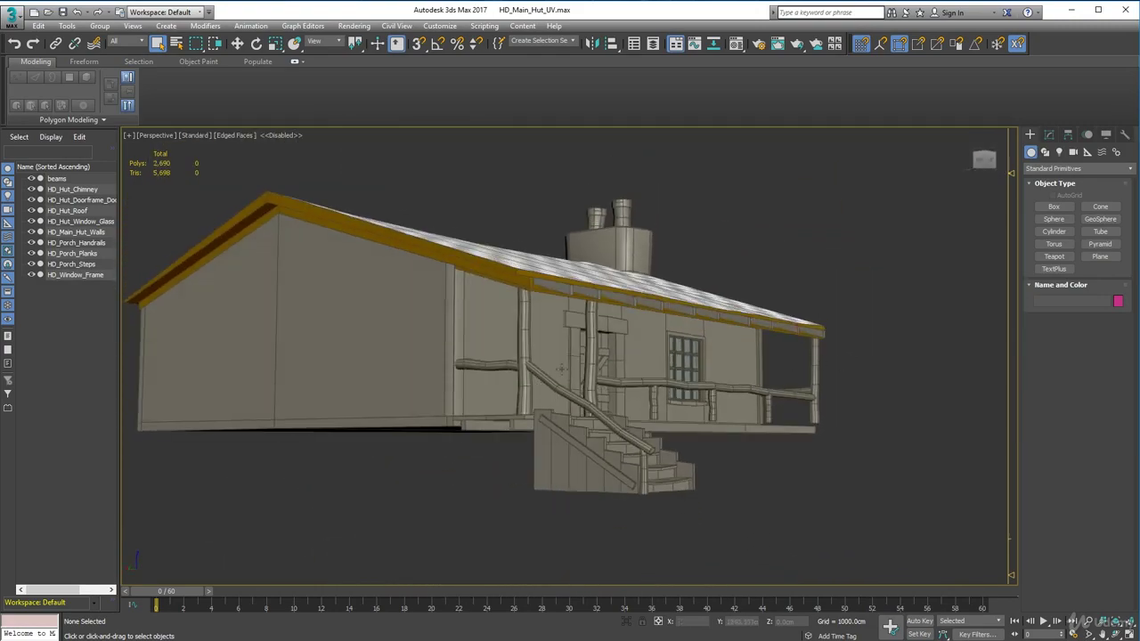
{"action": "middle_click_drag", "start_coordinate": [617, 365], "coordinate": [539, 384], "text": "alt"}
{"action": "scroll", "coordinate": [528, 373], "scroll_direction": "up", "scroll_amount": 2}
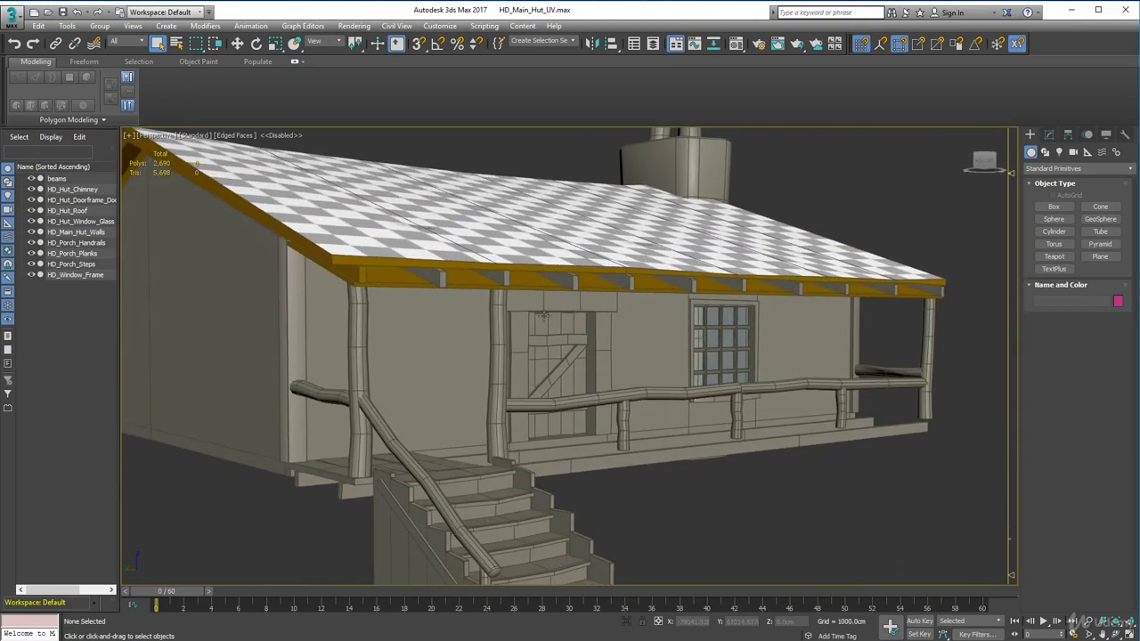
{"action": "middle_click_drag", "start_coordinate": [542, 315], "coordinate": [542, 333], "text": "alt"}
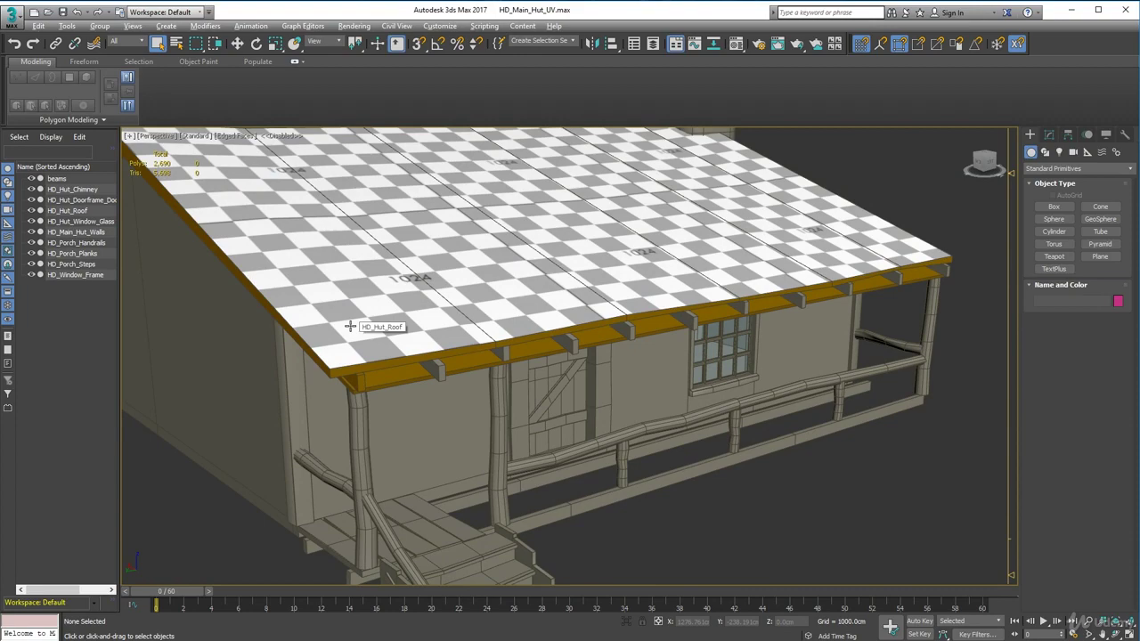
{"action": "middle_click_drag", "start_coordinate": [377, 323], "coordinate": [434, 300], "text": "alt"}
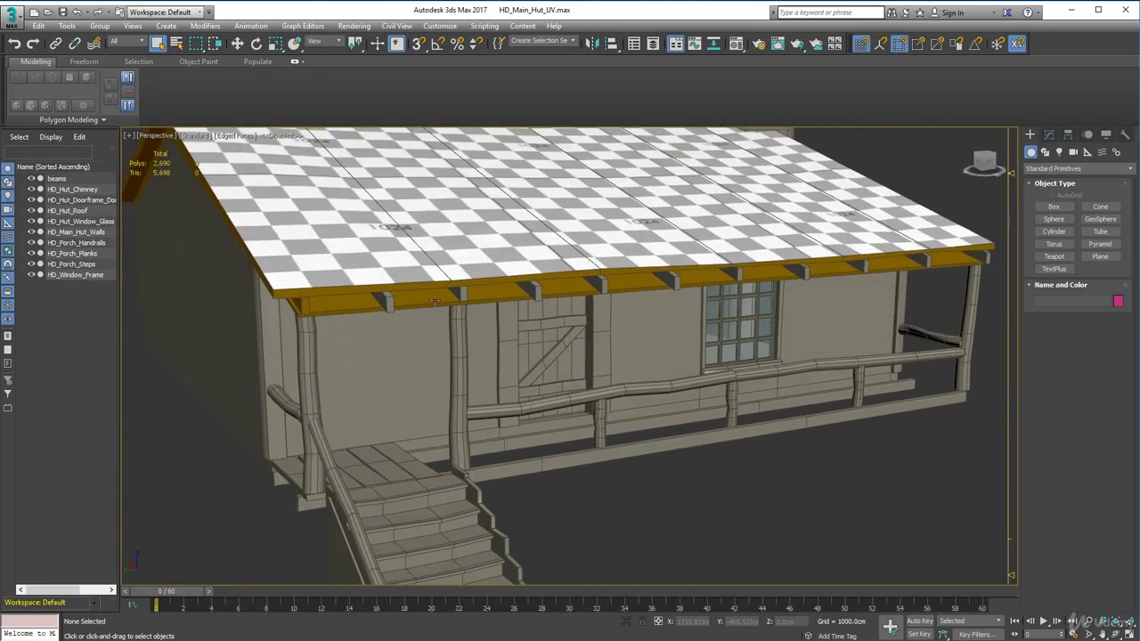
Hide the UVd layer, which holds the beams, chimney and roof, using the Layer Explorer
{"action": "left_click", "coordinate": [305, 360]}
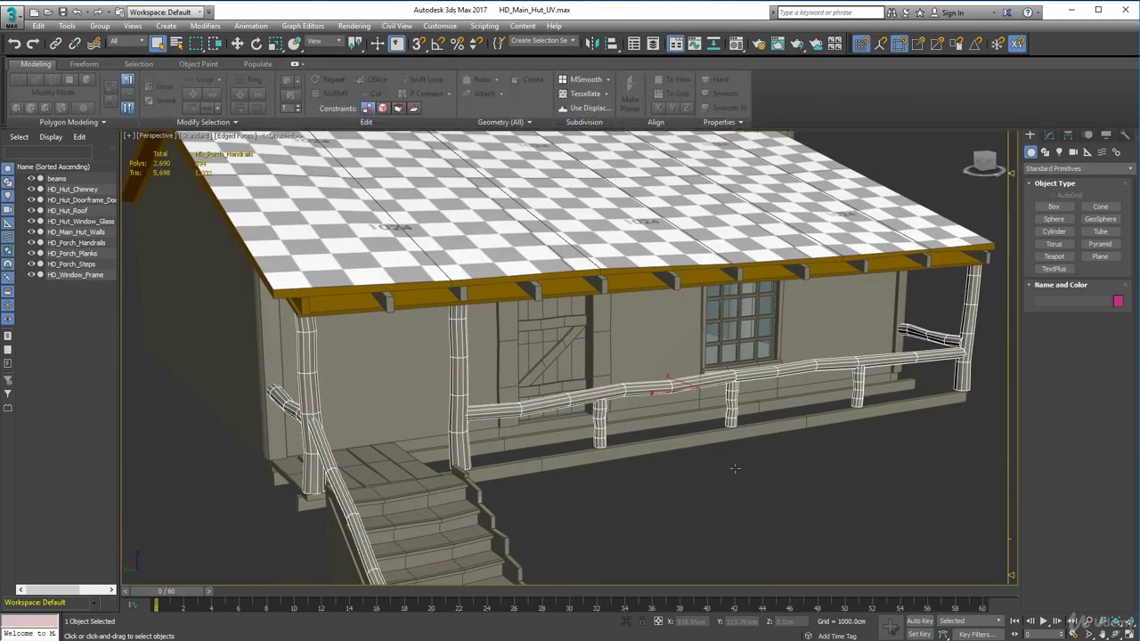
{"action": "left_click", "coordinate": [535, 255]}
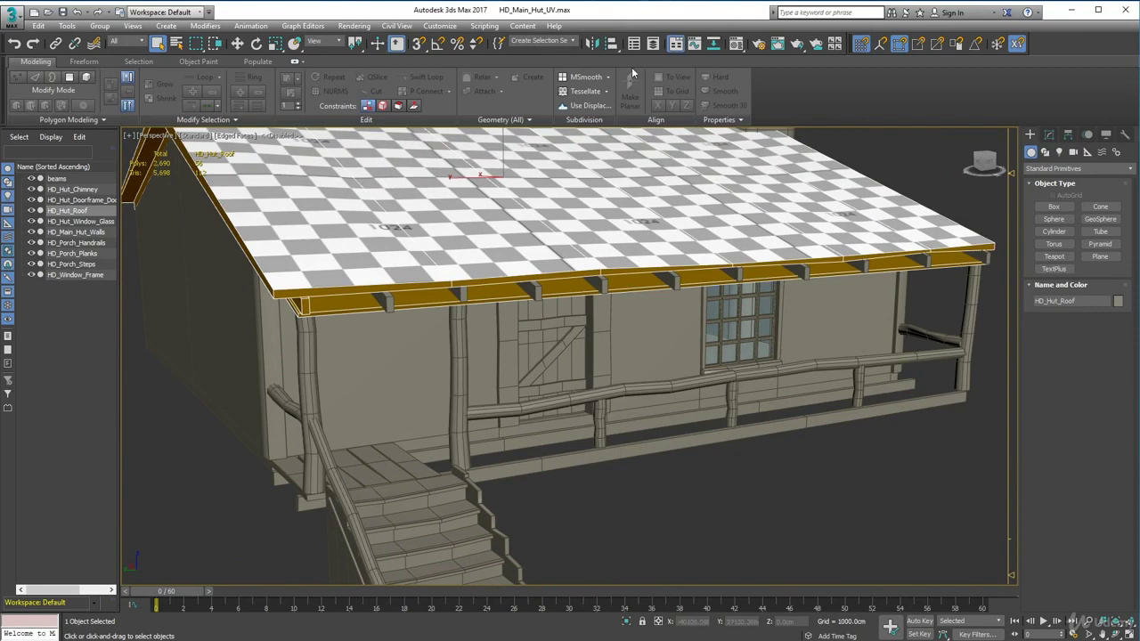
{"action": "left_click", "coordinate": [652, 45]}
{"action": "left_click_drag", "start_coordinate": [665, 167], "coordinate": [303, 184]}
{"action": "left_click", "coordinate": [241, 273]}
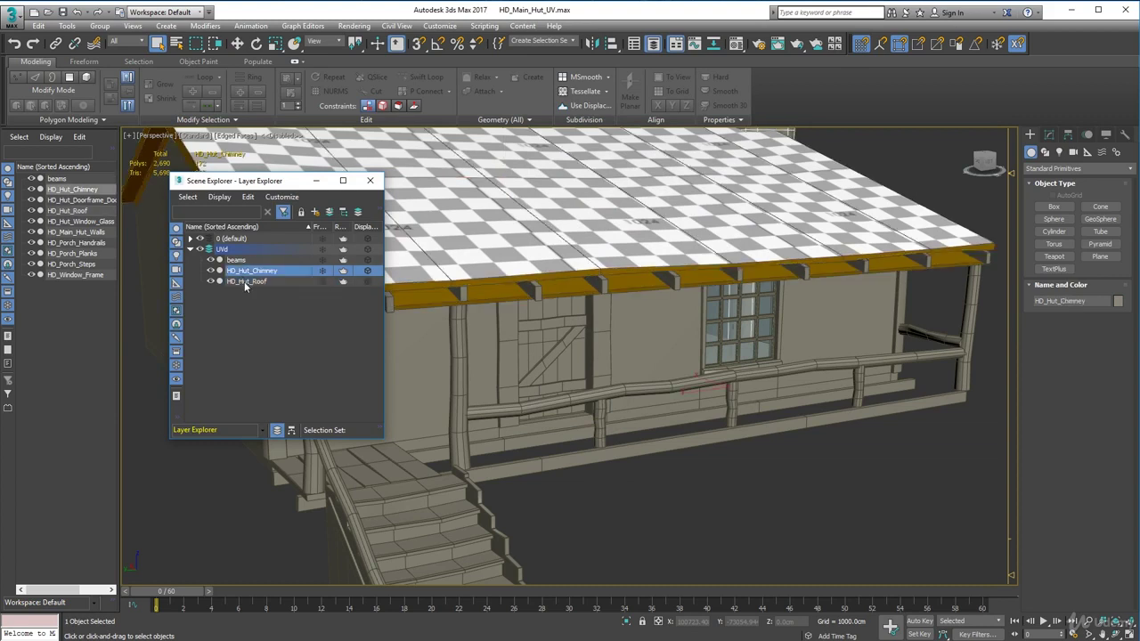
{"action": "left_click", "coordinate": [258, 282]}
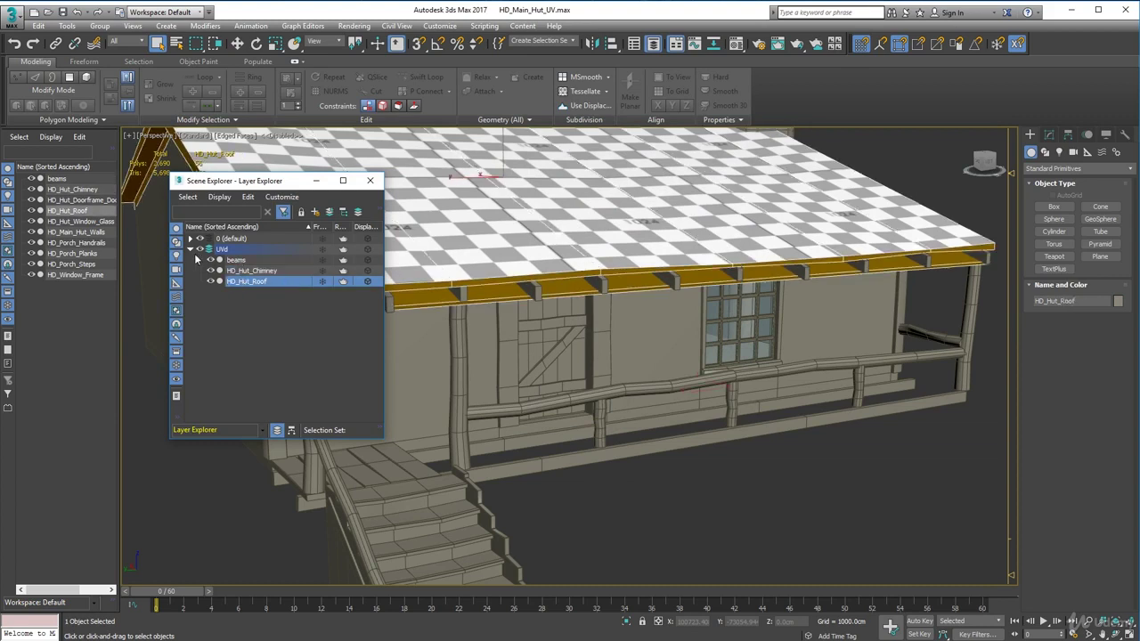
{"action": "left_click", "coordinate": [191, 250]}
{"action": "left_click", "coordinate": [201, 250]}
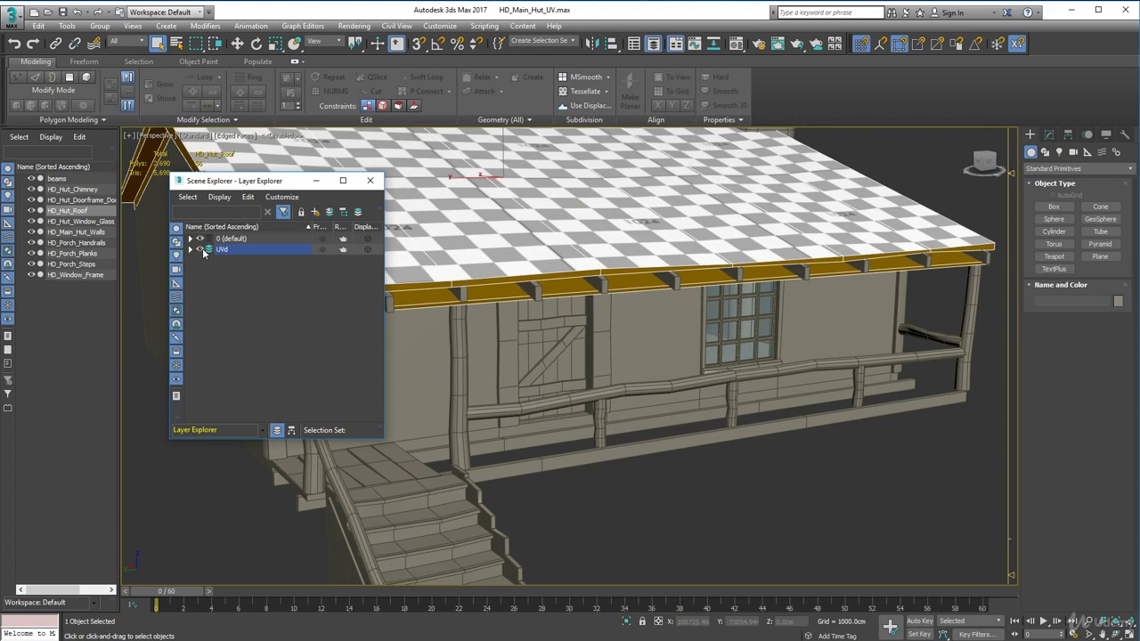
Isolate HD_Porch_Handrails from the default layer by selecting it and hiding all unselected objects
{"action": "left_click", "coordinate": [237, 241]}
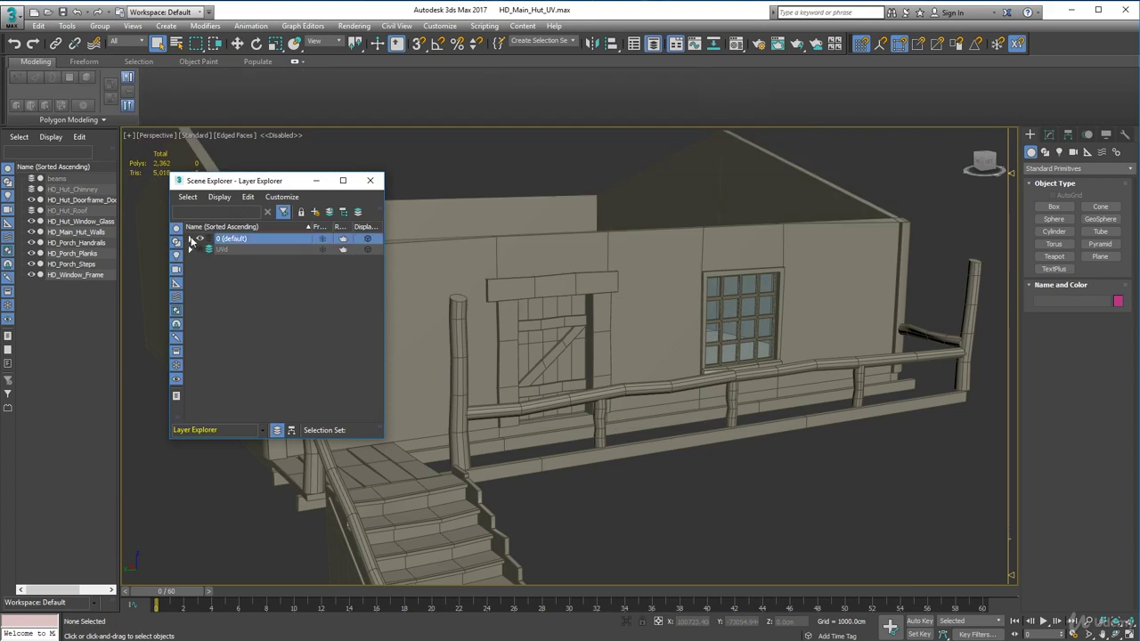
{"action": "left_click", "coordinate": [189, 240]}
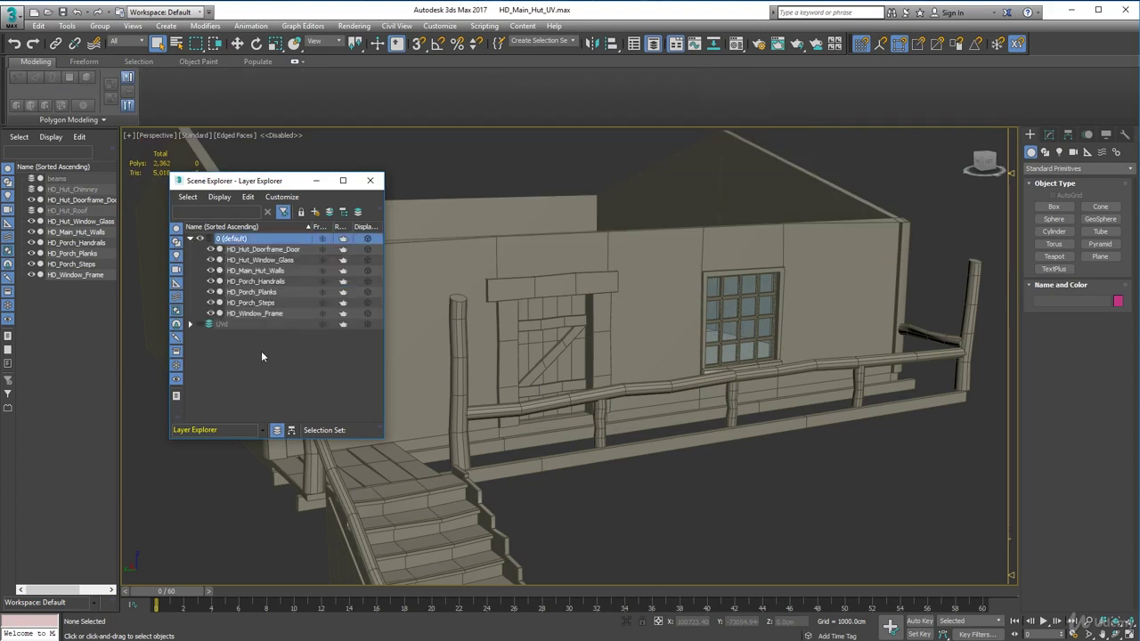
{"action": "left_click", "coordinate": [258, 282]}
{"action": "left_click", "coordinate": [370, 181]}
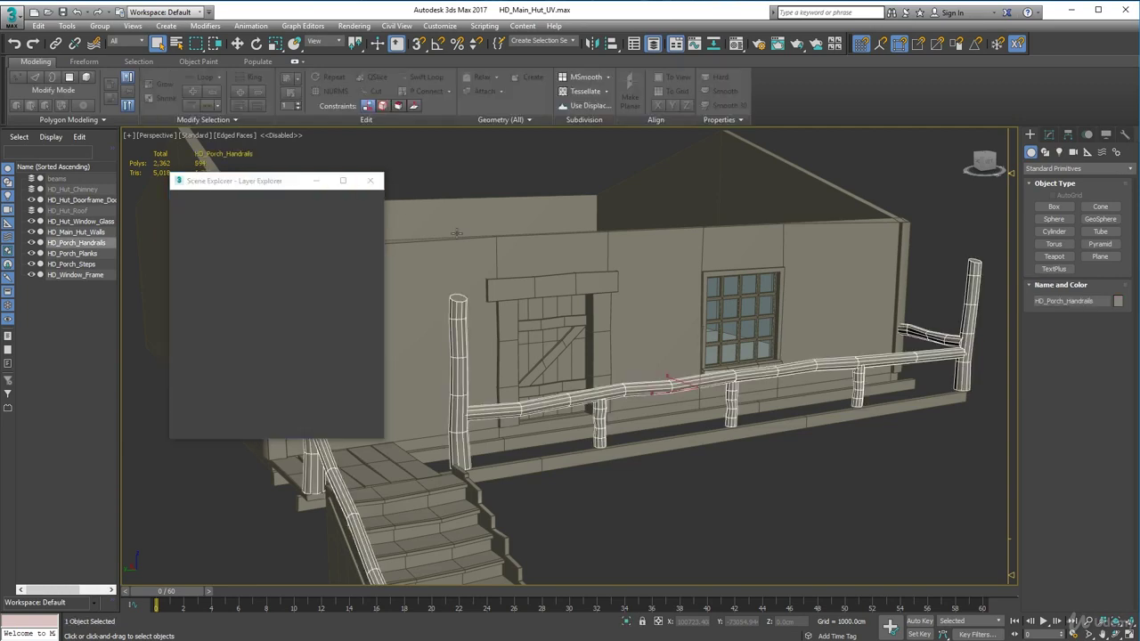
{"action": "middle_click_drag", "start_coordinate": [554, 342], "coordinate": [568, 369], "text": "alt"}
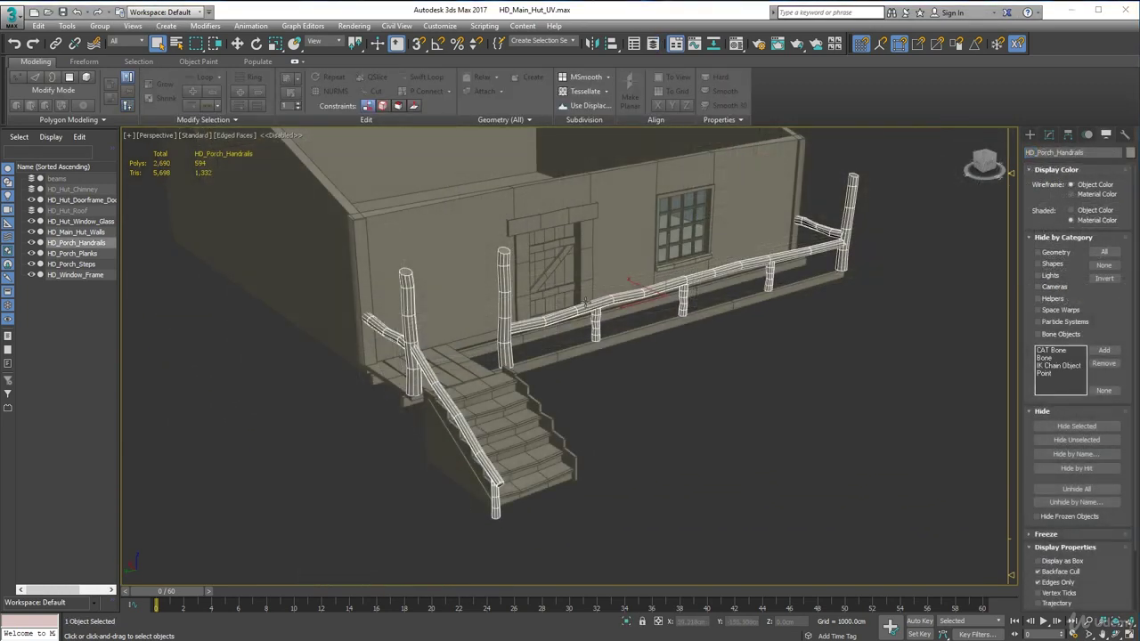
{"action": "mouse_move", "coordinate": [635, 327]}
{"action": "middle_mouse_down"}
{"action": "mouse_move", "coordinate": [626, 346]}
{"action": "mouse_move", "coordinate": [628, 310]}
{"action": "middle_mouse_up"}
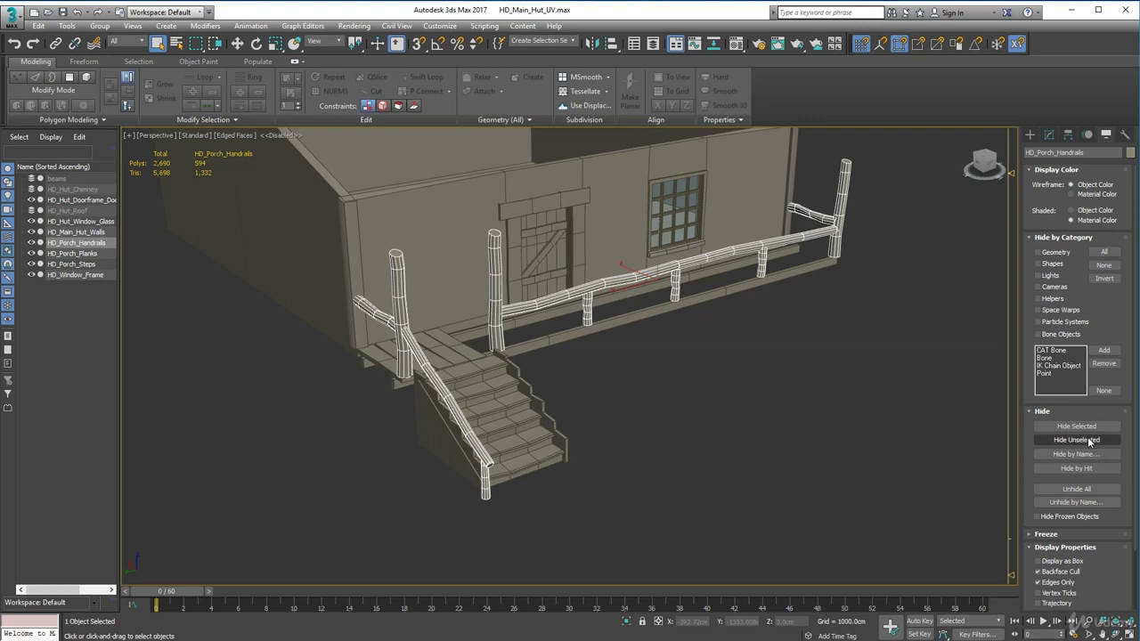
{"action": "left_click", "coordinate": [1089, 441]}
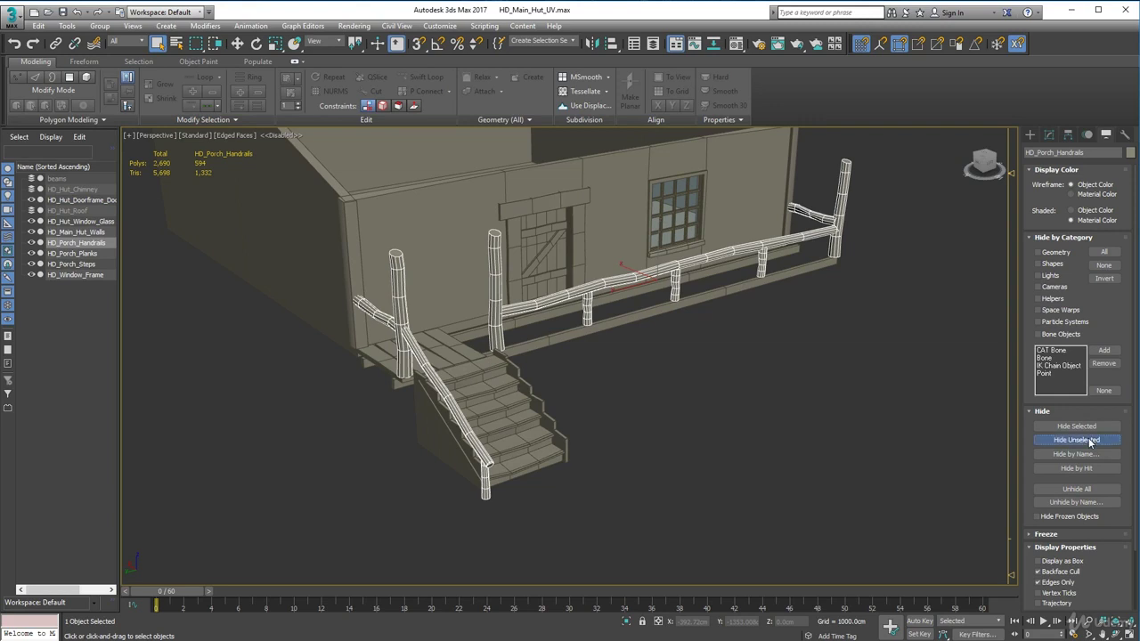
{"action": "mouse_move", "coordinate": [530, 361]}
{"action": "middle_mouse_down", "text": "alt"}
{"action": "mouse_move", "coordinate": [531, 395]}
{"action": "mouse_move", "coordinate": [530, 377]}
{"action": "middle_mouse_up", "text": "alt"}
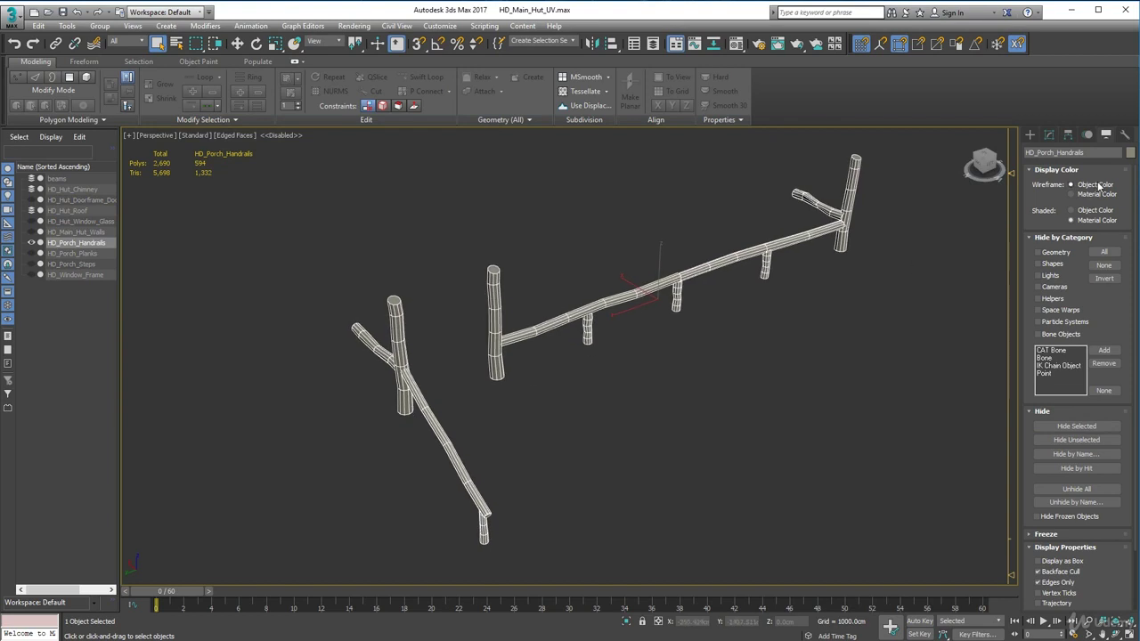
Add a UVW Map modifier and an Unwrap UVW modifier above it to the porch handrails
{"action": "left_click", "coordinate": [1051, 135]}
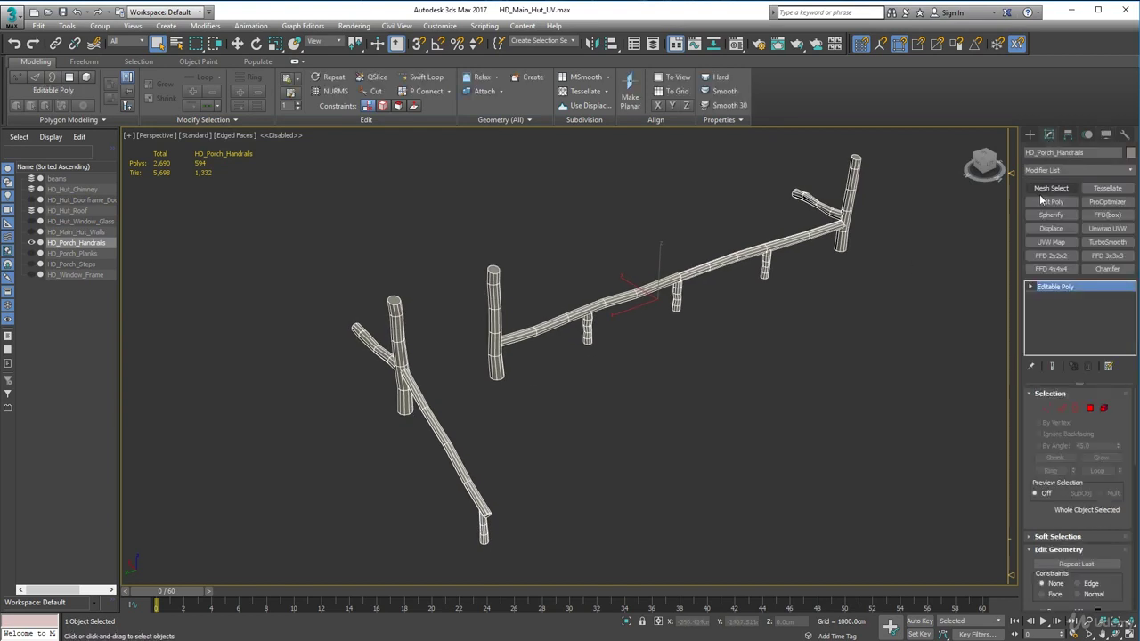
{"action": "left_click", "coordinate": [1051, 243]}
{"action": "middle_click_drag", "start_coordinate": [657, 376], "coordinate": [696, 359], "text": "alt"}
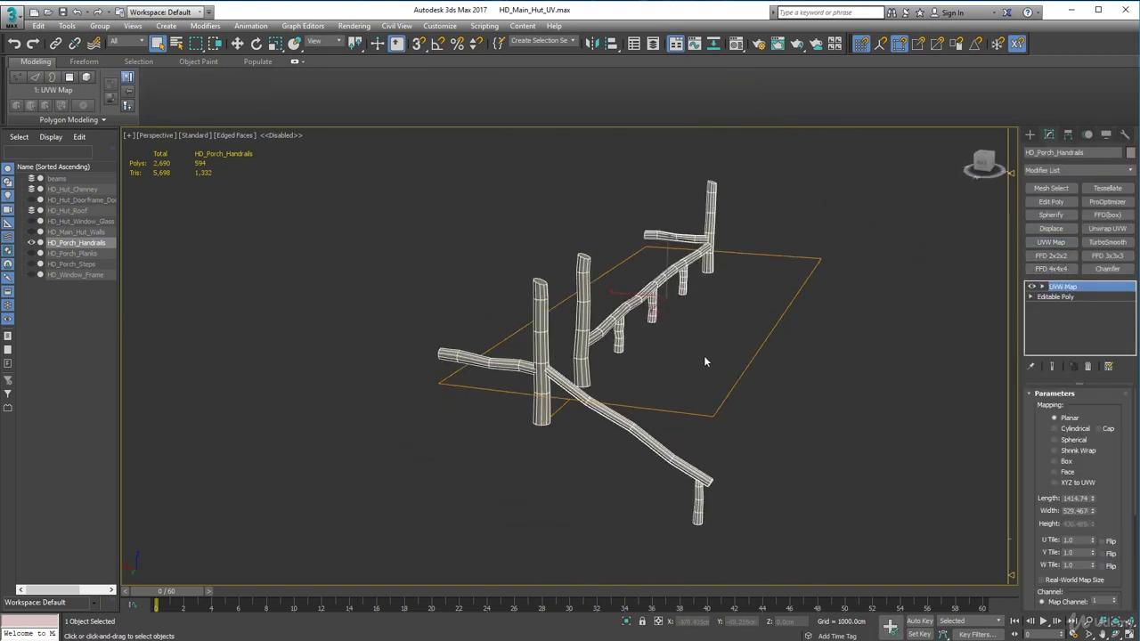
{"action": "scroll", "coordinate": [675, 436], "scroll_direction": "up", "scroll_amount": 6}
{"action": "scroll", "coordinate": [662, 458], "scroll_direction": "down", "scroll_amount": 6}
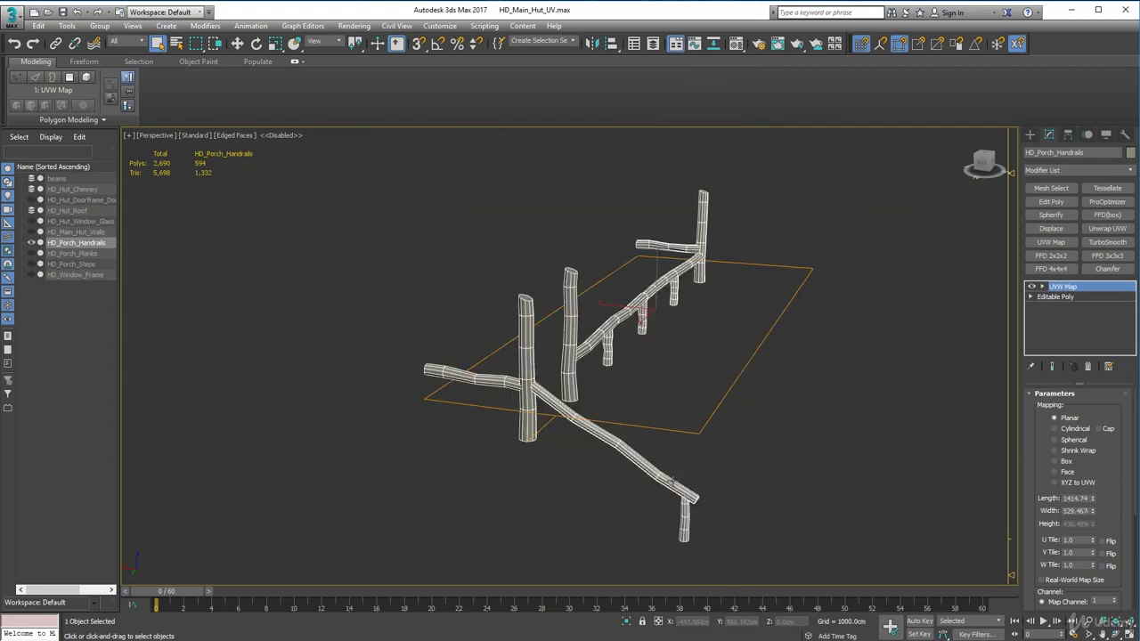
{"action": "middle_click_drag", "start_coordinate": [699, 496], "coordinate": [699, 478], "text": "alt"}
{"action": "scroll", "coordinate": [692, 438], "scroll_direction": "up", "scroll_amount": 3}
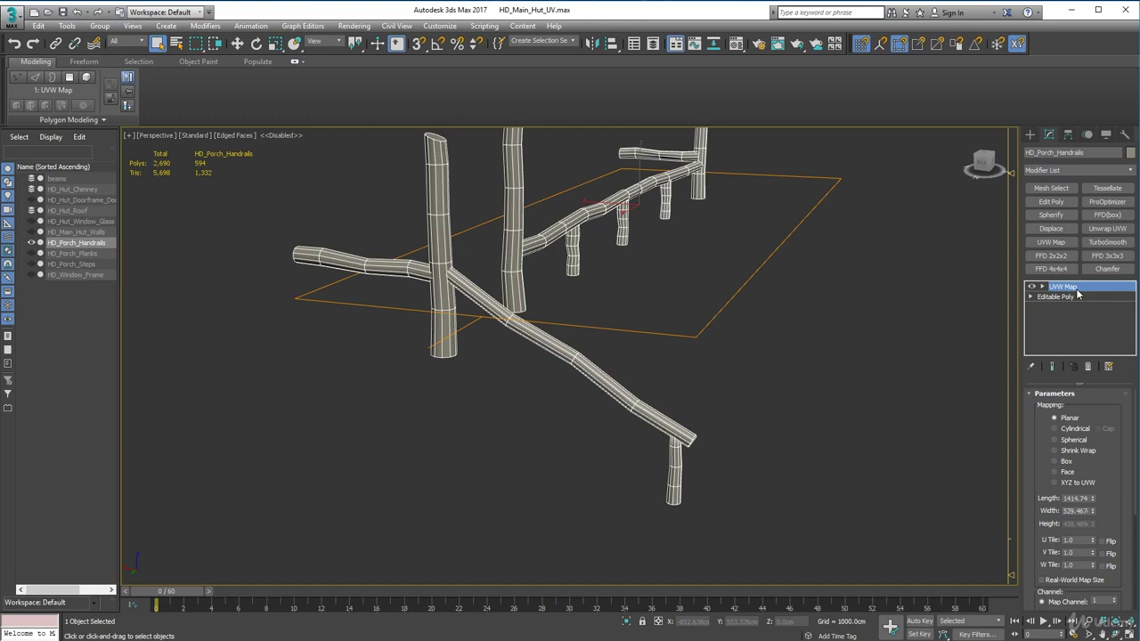
{"action": "left_click", "coordinate": [1107, 228]}
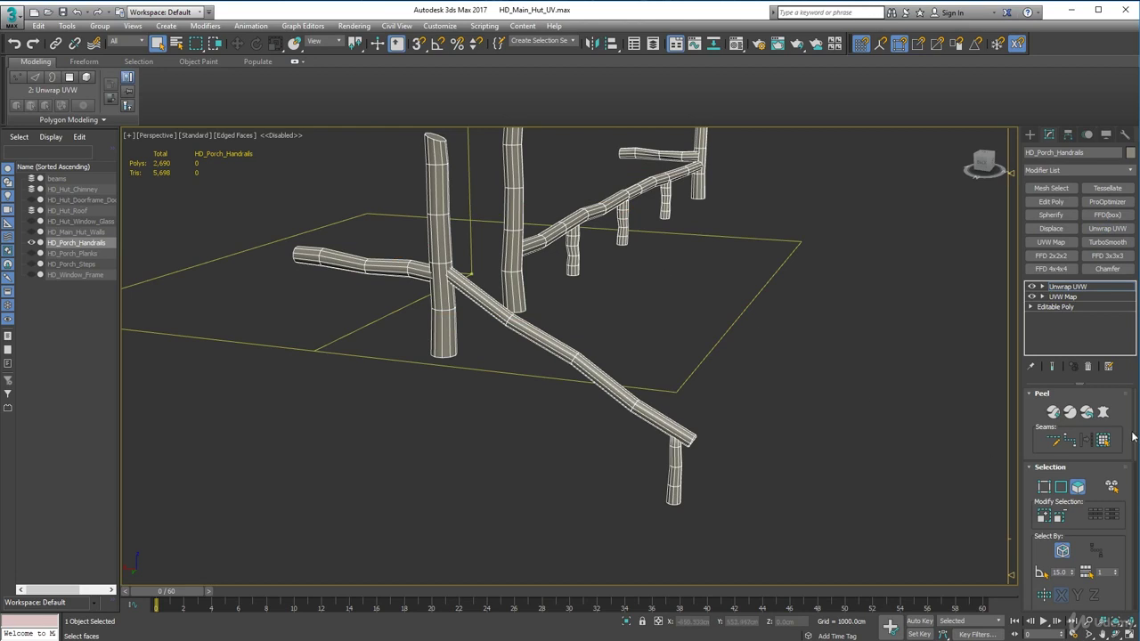
Try to mark a point-to-point seam along the bottom rim of the post at the stair handrail's lower end
{"action": "left_click", "coordinate": [1070, 440]}
{"action": "middle_click_drag", "start_coordinate": [676, 472], "coordinate": [727, 483], "text": "alt"}
{"action": "scroll", "coordinate": [570, 445], "scroll_direction": "up", "scroll_amount": 4}
{"action": "scroll", "coordinate": [595, 436], "scroll_direction": "down", "scroll_amount": 1}
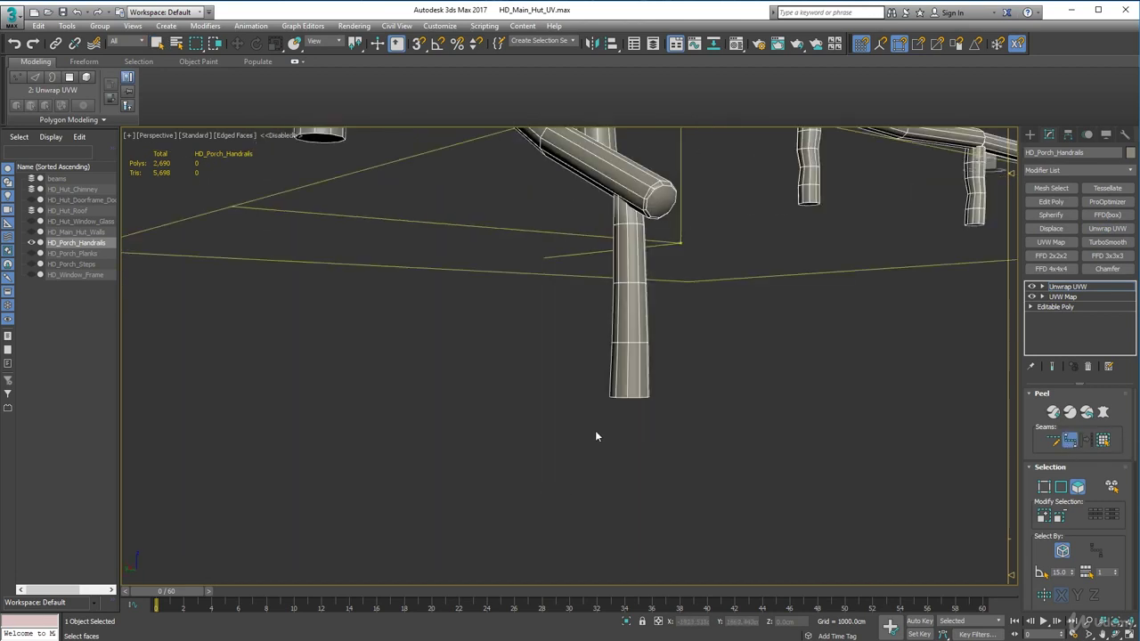
{"action": "left_click", "coordinate": [637, 395]}
{"action": "left_click", "coordinate": [634, 396]}
{"action": "middle_click_drag", "start_coordinate": [652, 411], "coordinate": [656, 406], "text": "alt"}
{"action": "scroll", "coordinate": [655, 405], "scroll_direction": "down", "scroll_amount": 5}
{"action": "middle_click_drag", "start_coordinate": [615, 532], "coordinate": [499, 459], "text": "alt"}
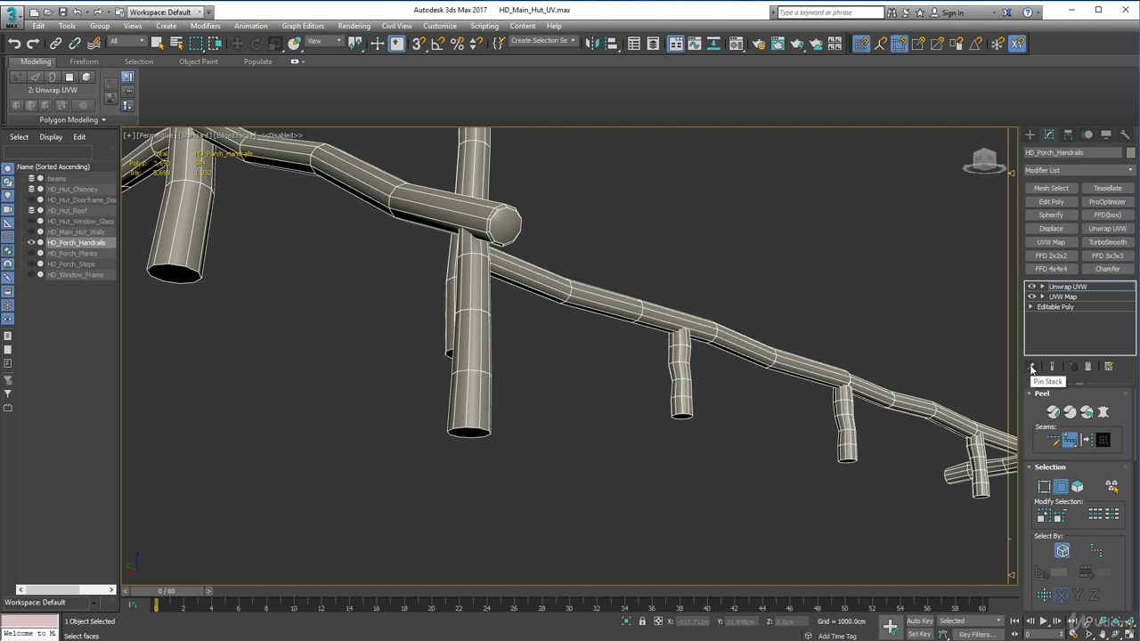
{"action": "middle_click_drag", "start_coordinate": [502, 495], "coordinate": [805, 536], "text": "alt"}
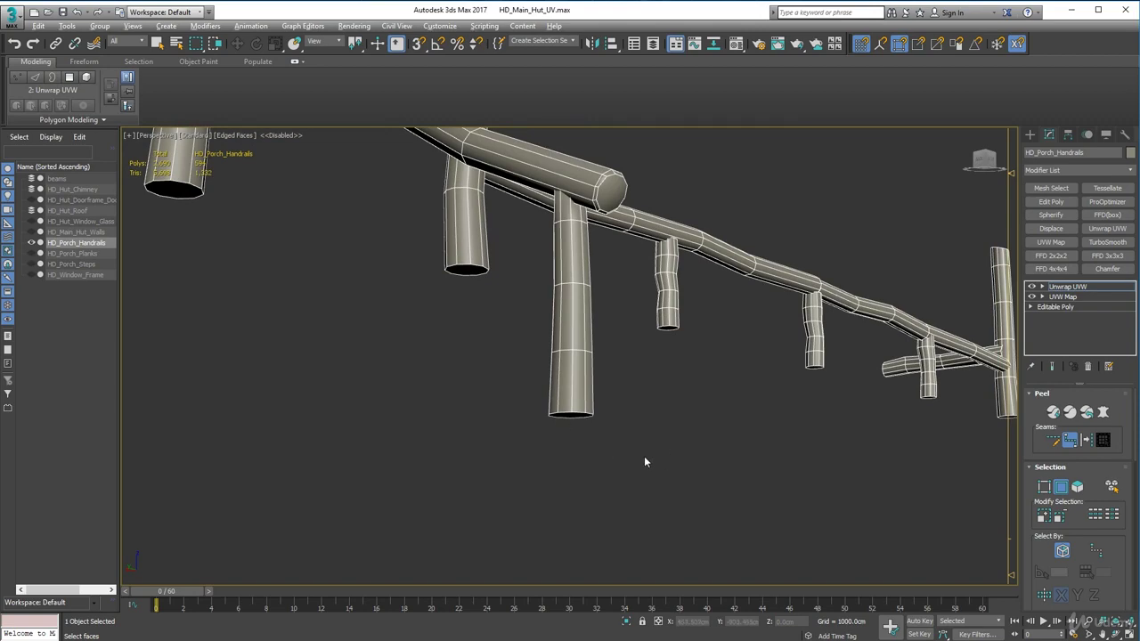
{"action": "middle_click_drag", "start_coordinate": [631, 457], "coordinate": [659, 478], "text": "alt"}
{"action": "left_click", "coordinate": [1071, 439]}
Select the rim edges of the stair handrail's lower post and the handrail's end cap, excluding the post's lengthwise edges
{"action": "middle_click_drag", "start_coordinate": [890, 504], "coordinate": [763, 528], "text": "alt"}
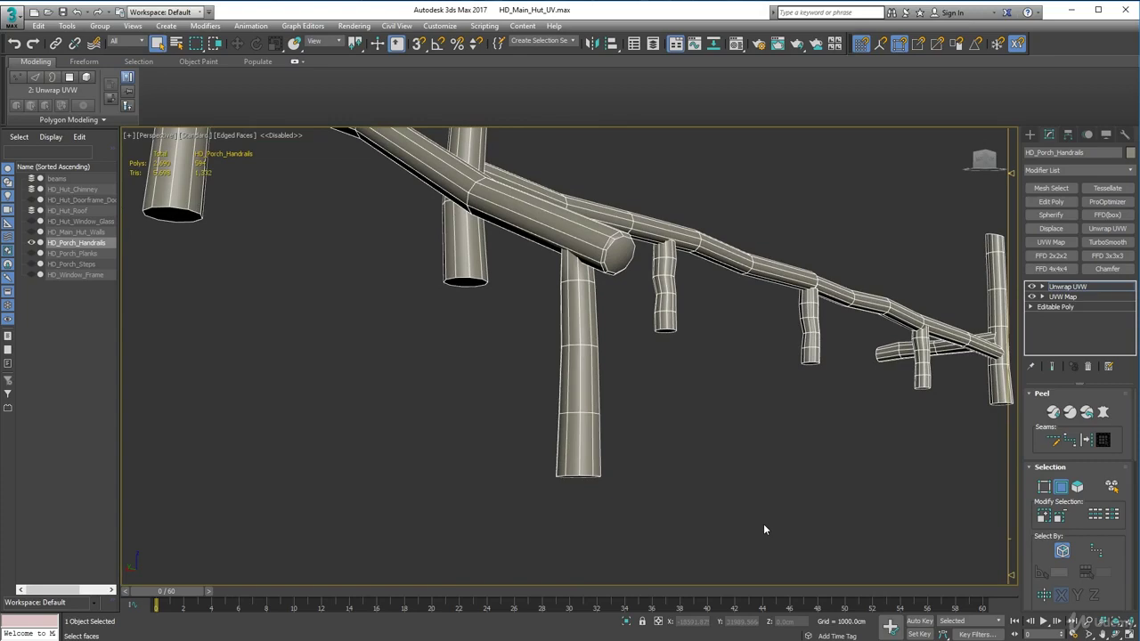
{"action": "left_click", "coordinate": [566, 465]}
{"action": "left_click_drag", "start_coordinate": [514, 380], "coordinate": [655, 443], "text": "alt"}
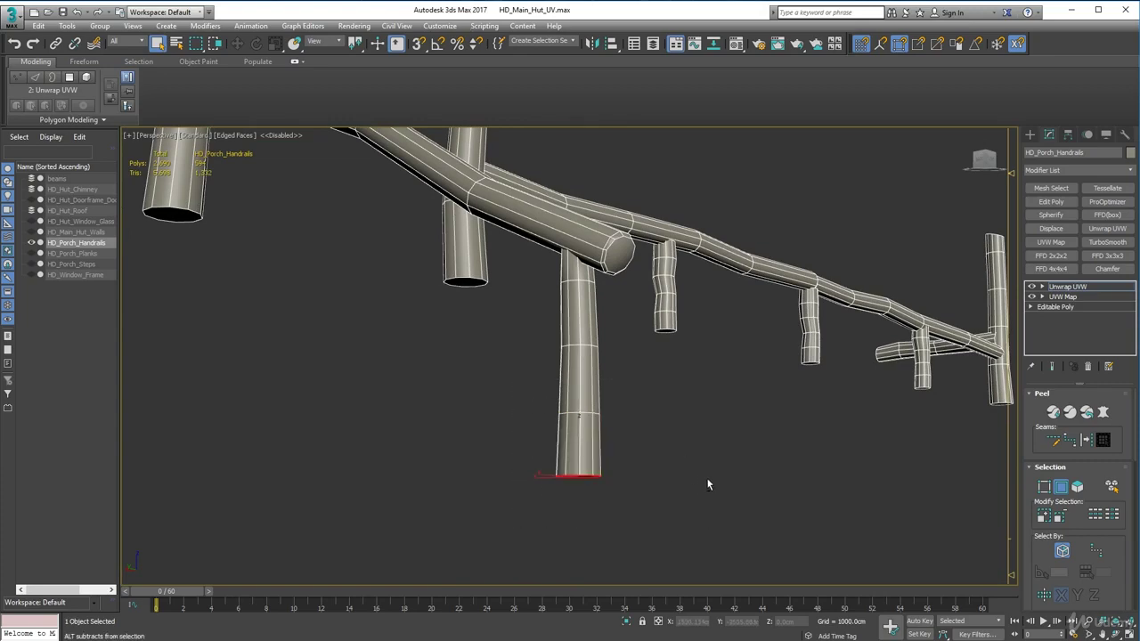
{"action": "middle_click_drag", "start_coordinate": [707, 477], "coordinate": [689, 496], "text": "alt"}
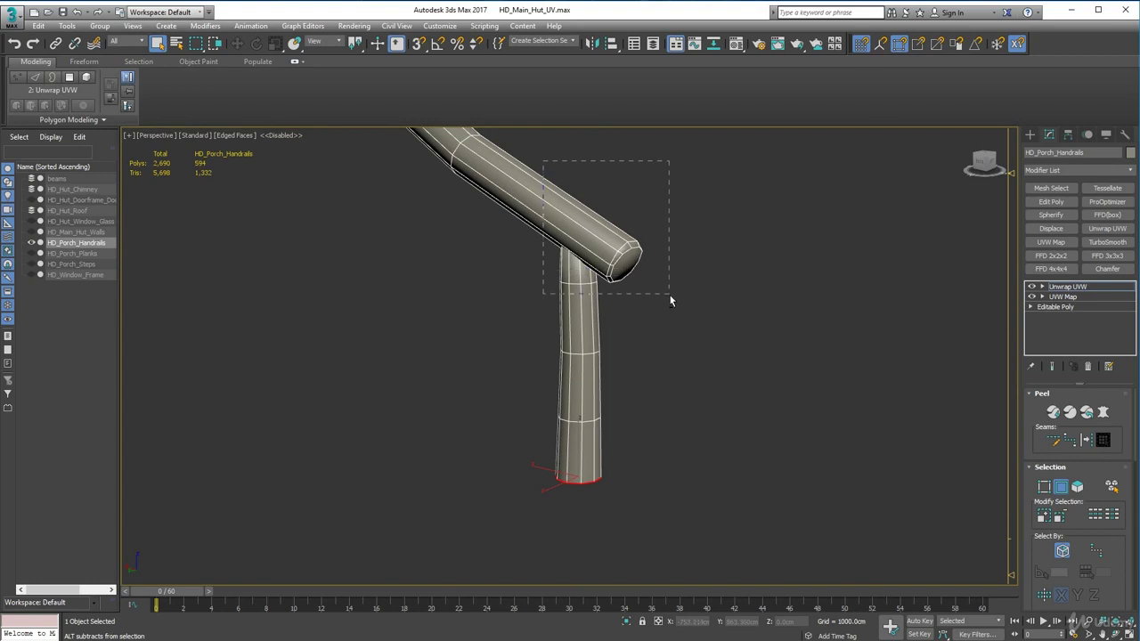
{"action": "left_click_drag", "start_coordinate": [670, 298], "coordinate": [538, 189], "text": "alt"}
{"action": "left_click_drag", "start_coordinate": [555, 149], "coordinate": [496, 271], "text": "alt"}
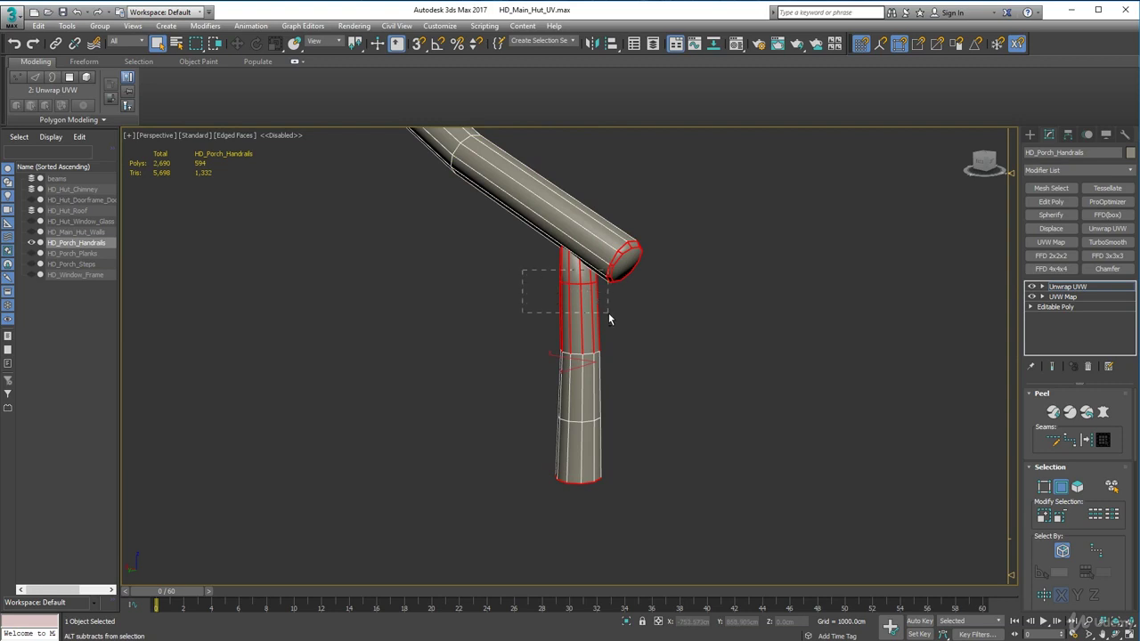
{"action": "left_click_drag", "start_coordinate": [606, 313], "coordinate": [605, 315], "text": "alt"}
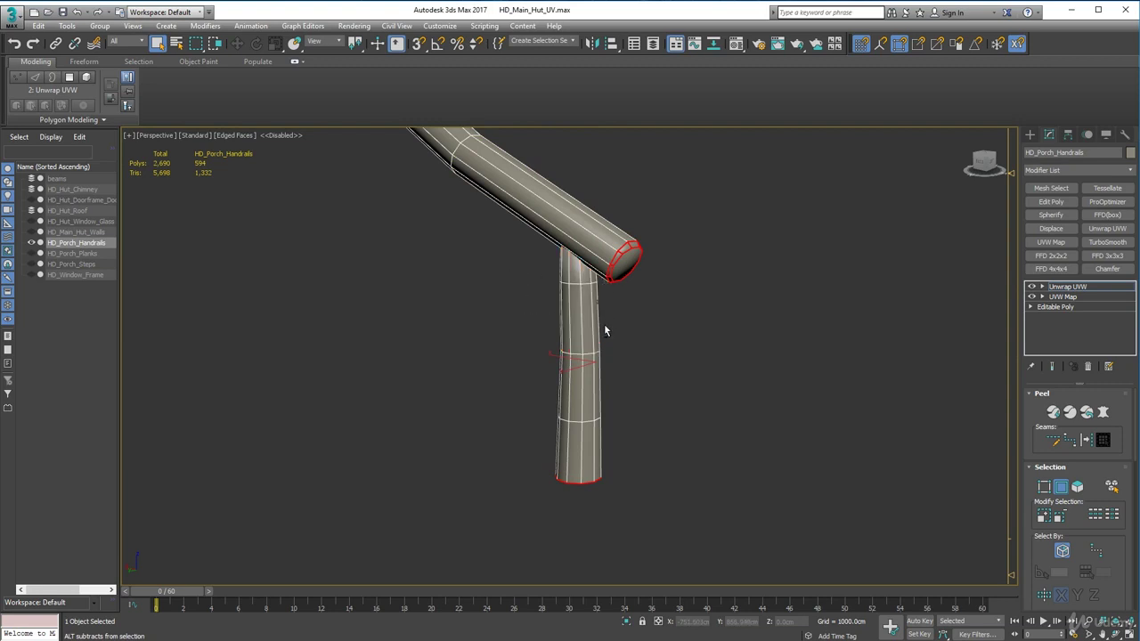
Display the viewport in wireframe by enabling Wireframe Override
{"action": "left_click", "coordinate": [256, 137]}
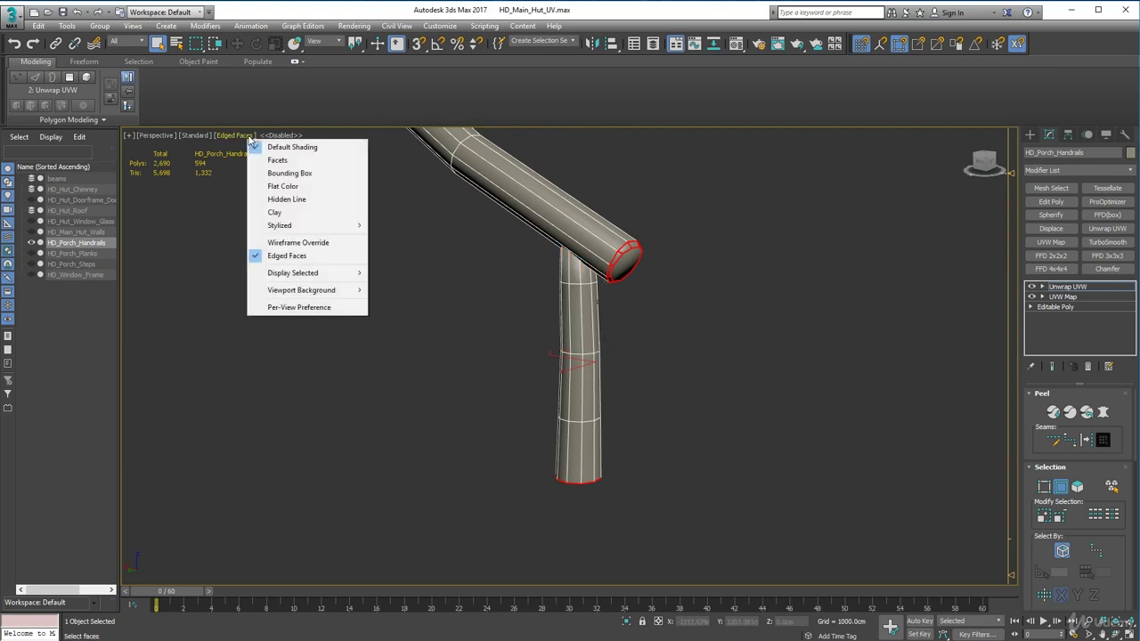
{"action": "left_click", "coordinate": [304, 244]}
{"action": "middle_click_drag", "start_coordinate": [627, 289], "coordinate": [638, 239], "text": "alt"}
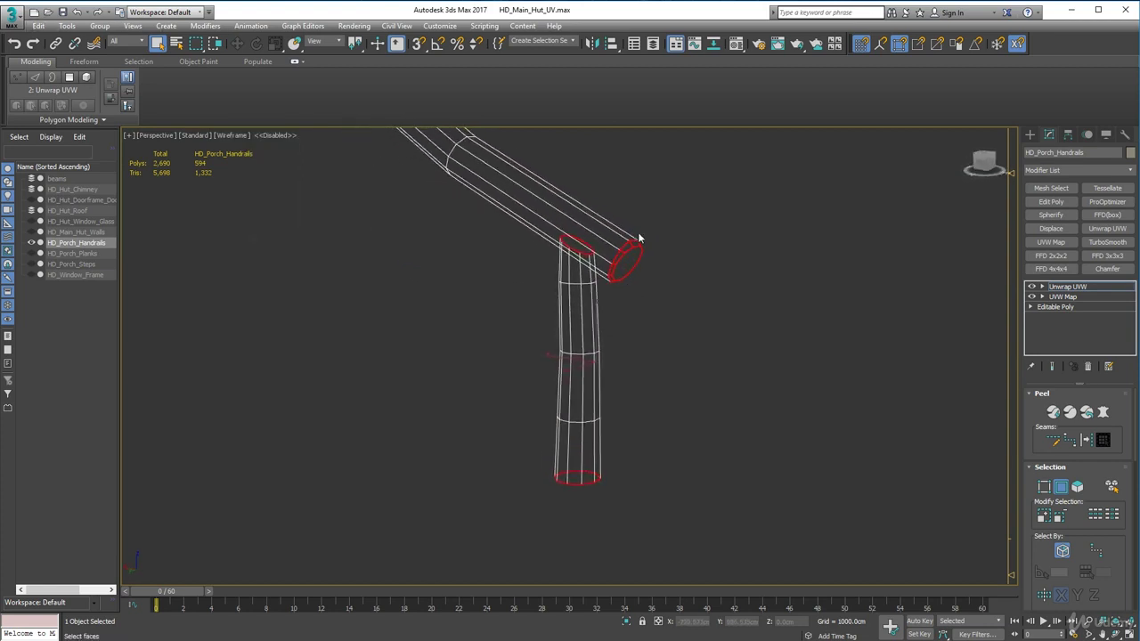
Deselect the short bevel edges around the stair handrail's lower end cap, keeping only its end rim selected
{"action": "scroll", "coordinate": [639, 239], "scroll_direction": "up", "scroll_amount": 6}
{"action": "left_click_drag", "start_coordinate": [559, 169], "coordinate": [583, 194]}
{"action": "left_click_drag", "start_coordinate": [648, 263], "coordinate": [649, 257], "text": "alt"}
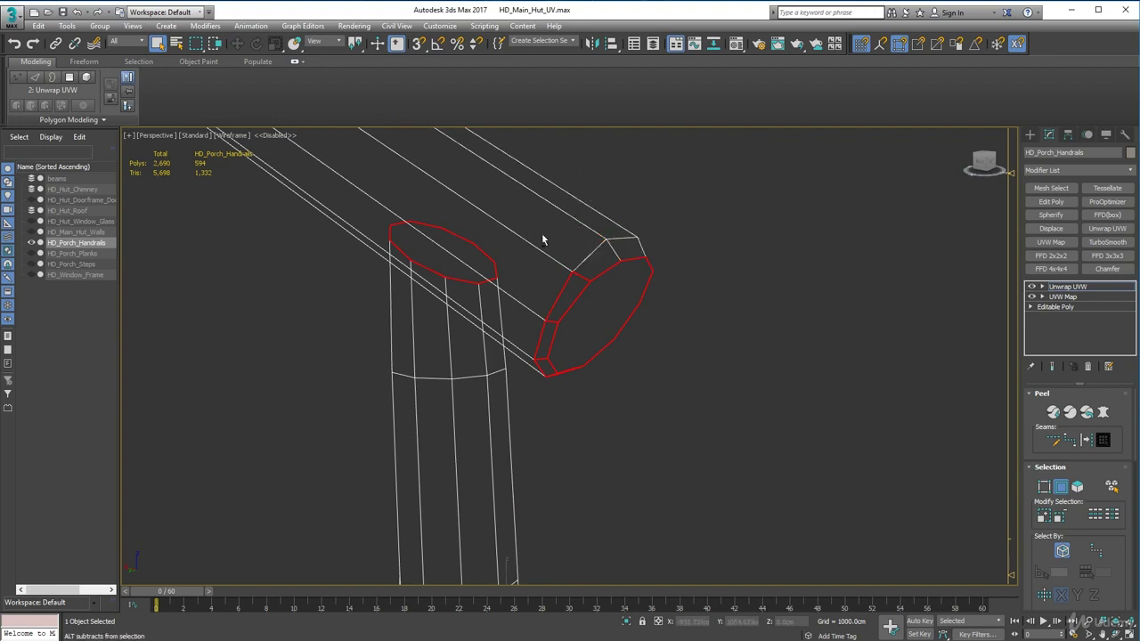
{"action": "left_click_drag", "start_coordinate": [545, 383], "coordinate": [546, 383], "text": "alt"}
{"action": "mouse_move", "coordinate": [545, 383]}
{"action": "middle_mouse_down", "text": "alt"}
{"action": "mouse_move", "coordinate": [581, 395]}
{"action": "mouse_move", "coordinate": [565, 378]}
{"action": "mouse_move", "coordinate": [573, 386]}
{"action": "mouse_move", "coordinate": [542, 383]}
{"action": "middle_mouse_up", "text": "alt"}
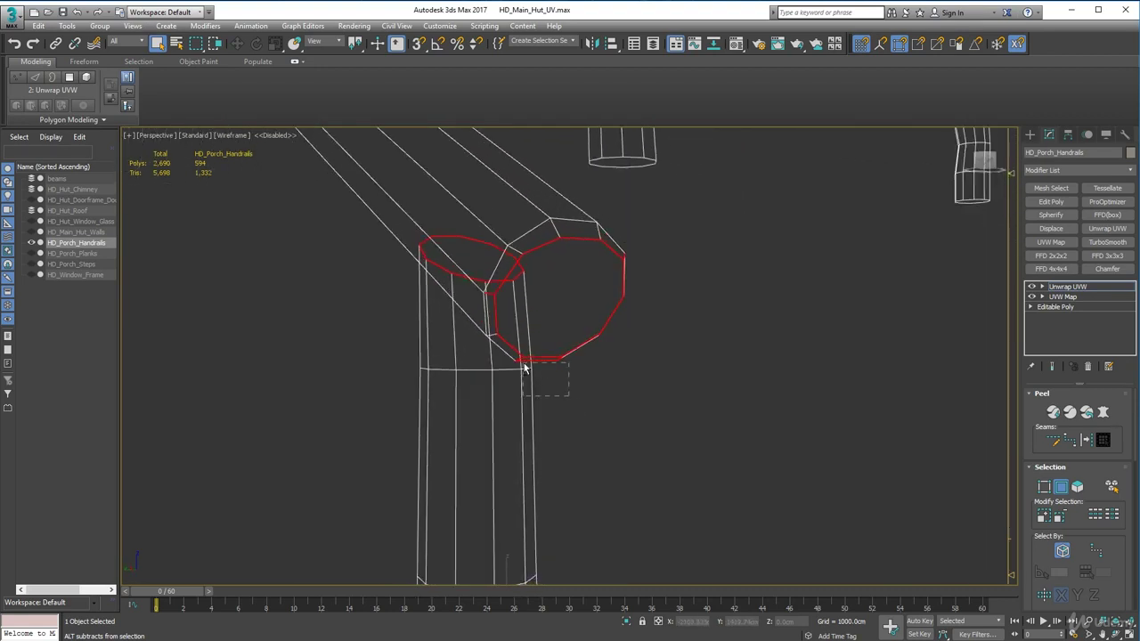
{"action": "middle_click_drag", "start_coordinate": [660, 354], "coordinate": [601, 306], "text": "alt"}
Add one underside lengthwise edge line of the stair handrail and one of its lower post, and convert the selected edges to seams
{"action": "left_click", "coordinate": [594, 300], "text": "ctrl"}
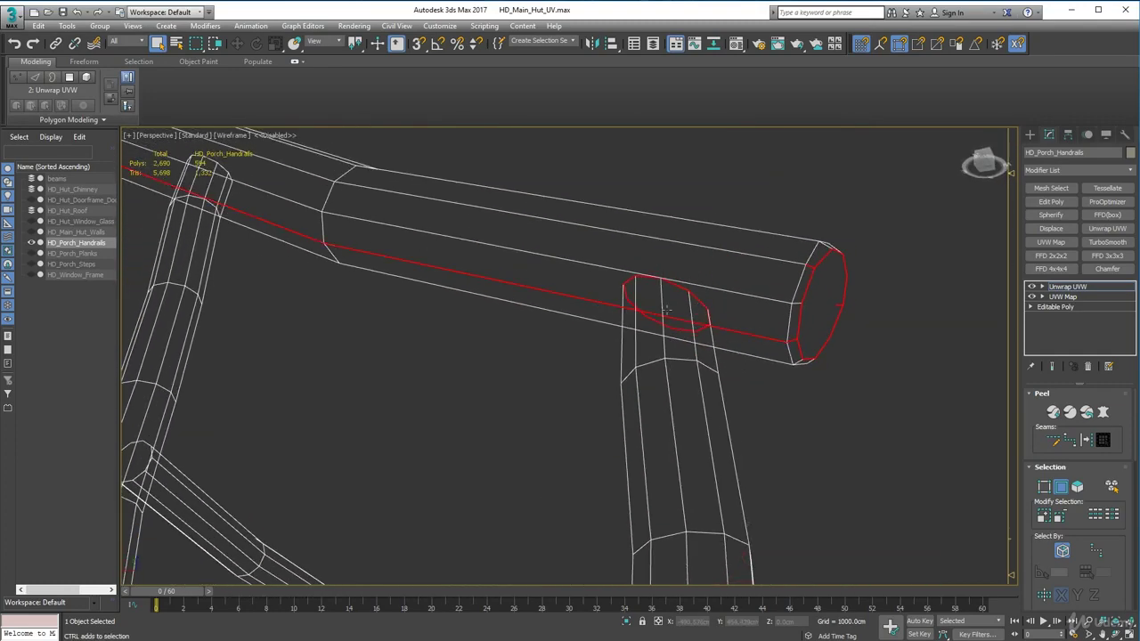
{"action": "scroll", "coordinate": [317, 251], "scroll_direction": "down", "scroll_amount": 3}
{"action": "middle_click_drag", "start_coordinate": [362, 310], "coordinate": [430, 417], "text": "alt"}
{"action": "left_click", "coordinate": [420, 451], "text": "ctrl"}
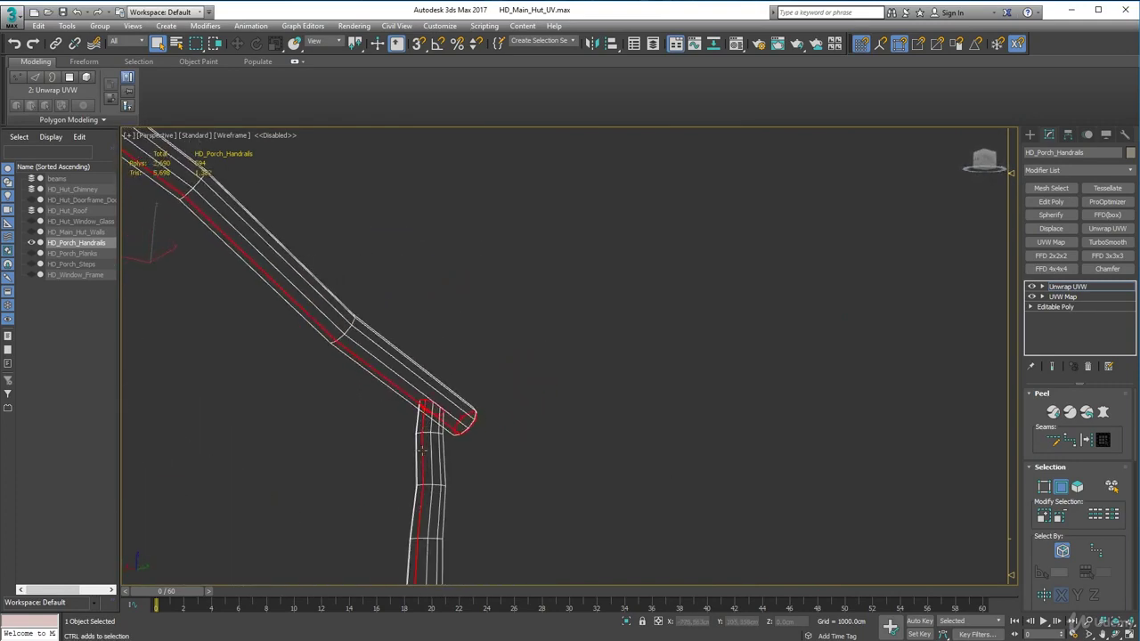
{"action": "left_click", "coordinate": [1085, 441]}
Select the top and bottom rims of the tall post at the stair handrail's upper end, plus one lengthwise edge line
{"action": "middle_click_drag", "start_coordinate": [467, 410], "coordinate": [591, 461]}
{"action": "scroll", "coordinate": [625, 445], "scroll_direction": "down", "scroll_amount": 5}
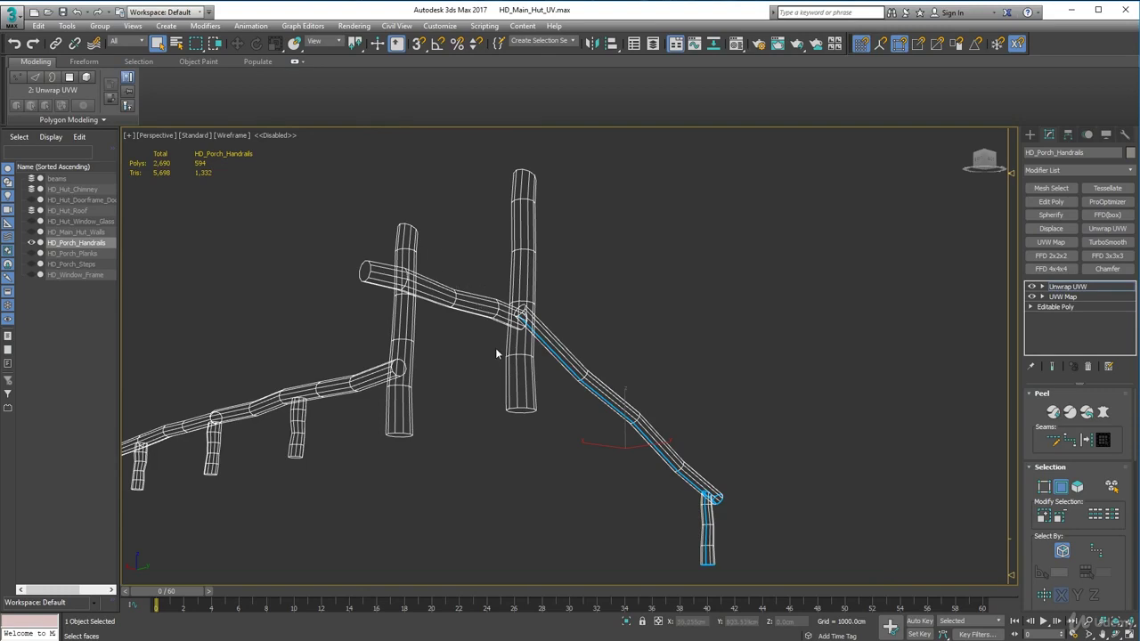
{"action": "scroll", "coordinate": [497, 356], "scroll_direction": "up", "scroll_amount": 5}
{"action": "middle_click_drag", "start_coordinate": [614, 525], "coordinate": [558, 445]}
{"action": "left_click_drag", "start_coordinate": [557, 444], "coordinate": [472, 383]}
{"action": "left_click_drag", "start_coordinate": [419, 357], "coordinate": [548, 276], "text": "alt"}
{"action": "middle_click_drag", "start_coordinate": [550, 264], "coordinate": [571, 570]}
{"action": "left_click_drag", "start_coordinate": [611, 397], "coordinate": [436, 383], "text": "ctrl"}
{"action": "middle_click_drag", "start_coordinate": [463, 383], "coordinate": [523, 397], "text": "alt"}
{"action": "left_click_drag", "start_coordinate": [523, 397], "coordinate": [445, 374], "text": "ctrl"}
{"action": "middle_click_drag", "start_coordinate": [446, 374], "coordinate": [617, 295], "text": "alt"}
{"action": "scroll", "coordinate": [484, 476], "scroll_direction": "down", "scroll_amount": 5}
{"action": "double_click", "coordinate": [608, 294], "text": "ctrl"}
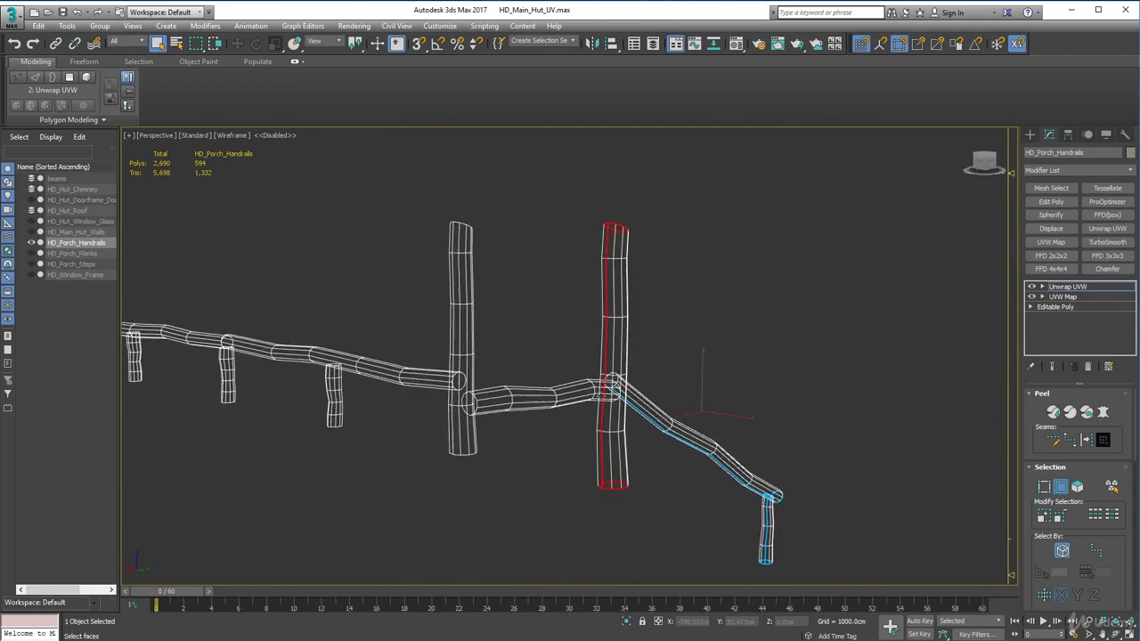
Add the end rims of the stair handrail and the short rail where they meet the tall post, removing stray edges
{"action": "scroll", "coordinate": [614, 392], "scroll_direction": "up", "scroll_amount": 5}
{"action": "middle_click_drag", "start_coordinate": [615, 392], "coordinate": [575, 374], "text": "alt"}
{"action": "left_click_drag", "start_coordinate": [570, 299], "coordinate": [648, 396], "text": "ctrl"}
{"action": "left_click_drag", "start_coordinate": [664, 436], "coordinate": [713, 352], "text": "alt"}
{"action": "left_click_drag", "start_coordinate": [663, 517], "coordinate": [539, 311], "text": "alt"}
{"action": "left_click_drag", "start_coordinate": [539, 276], "coordinate": [664, 231], "text": "alt"}
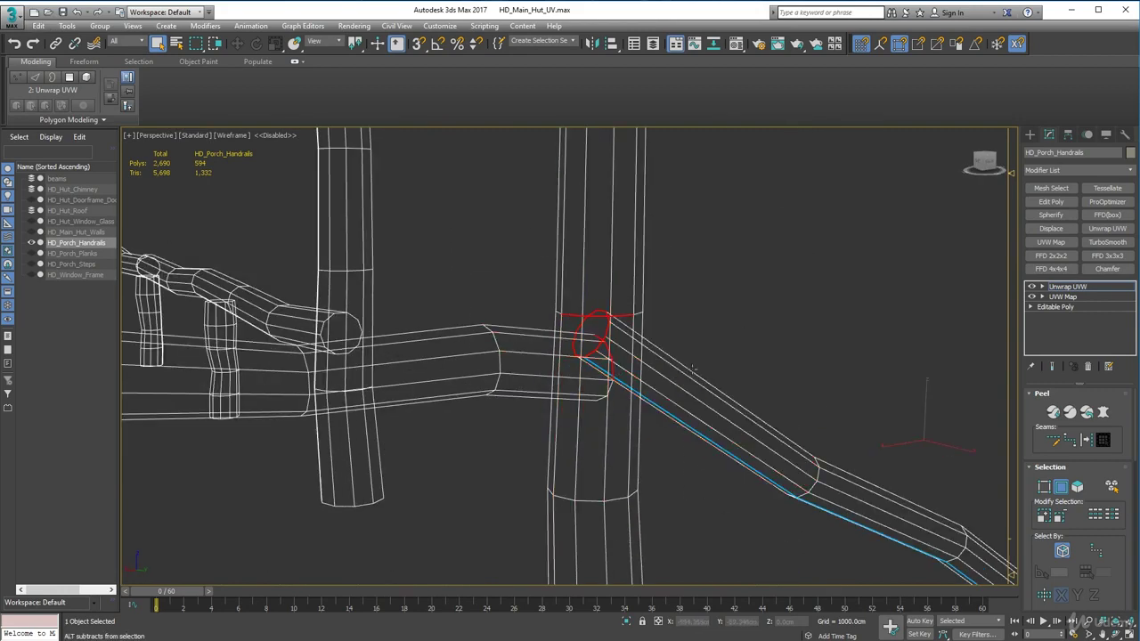
{"action": "scroll", "coordinate": [693, 369], "scroll_direction": "down", "scroll_amount": 3}
{"action": "middle_click_drag", "start_coordinate": [693, 369], "coordinate": [551, 270], "text": "alt"}
{"action": "left_click", "coordinate": [614, 352], "text": "ctrl"}
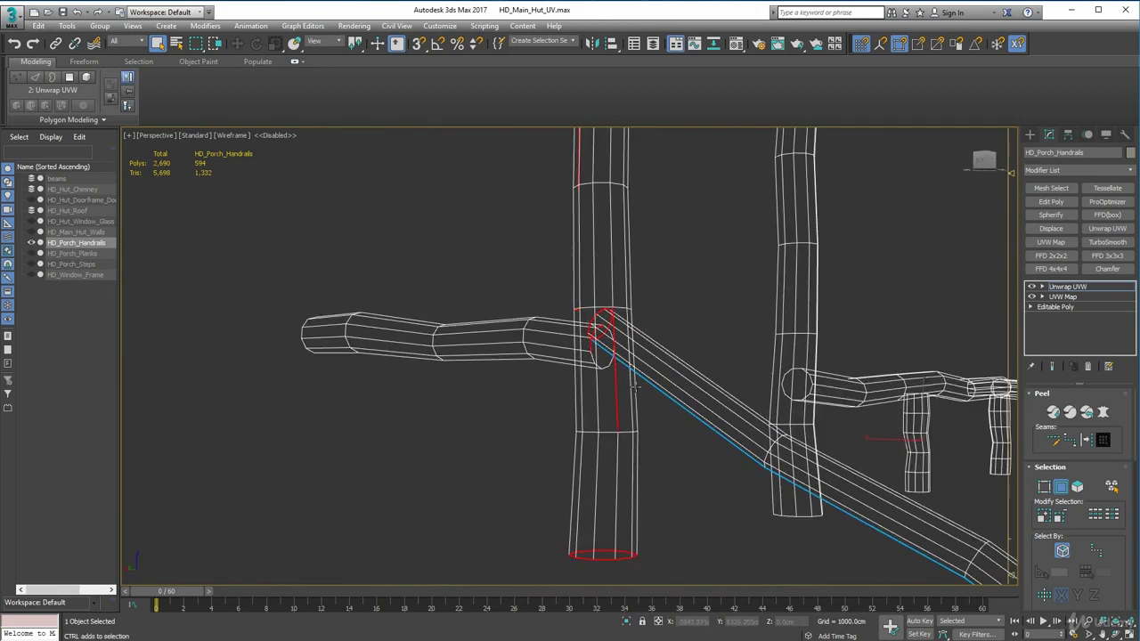
{"action": "key", "text": "ctrl+z"}
{"action": "scroll", "coordinate": [638, 393], "scroll_direction": "up", "scroll_amount": 4}
{"action": "scroll", "coordinate": [566, 352], "scroll_direction": "down", "scroll_amount": 6}
{"action": "scroll", "coordinate": [563, 349], "scroll_direction": "up", "scroll_amount": 4}
{"action": "middle_click_drag", "start_coordinate": [356, 391], "coordinate": [493, 422]}
{"action": "left_click", "coordinate": [489, 367], "text": "ctrl"}
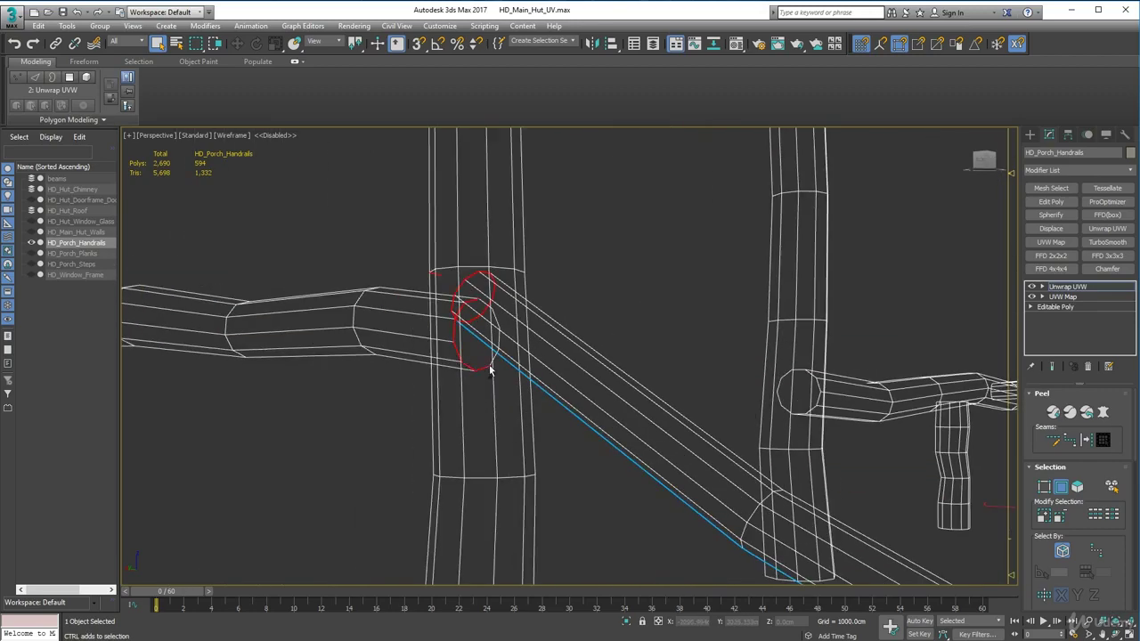
Complete the tall post's lengthwise edge line in the selection and convert the selected edges to seams
{"action": "scroll", "coordinate": [493, 367], "scroll_direction": "down", "scroll_amount": 8}
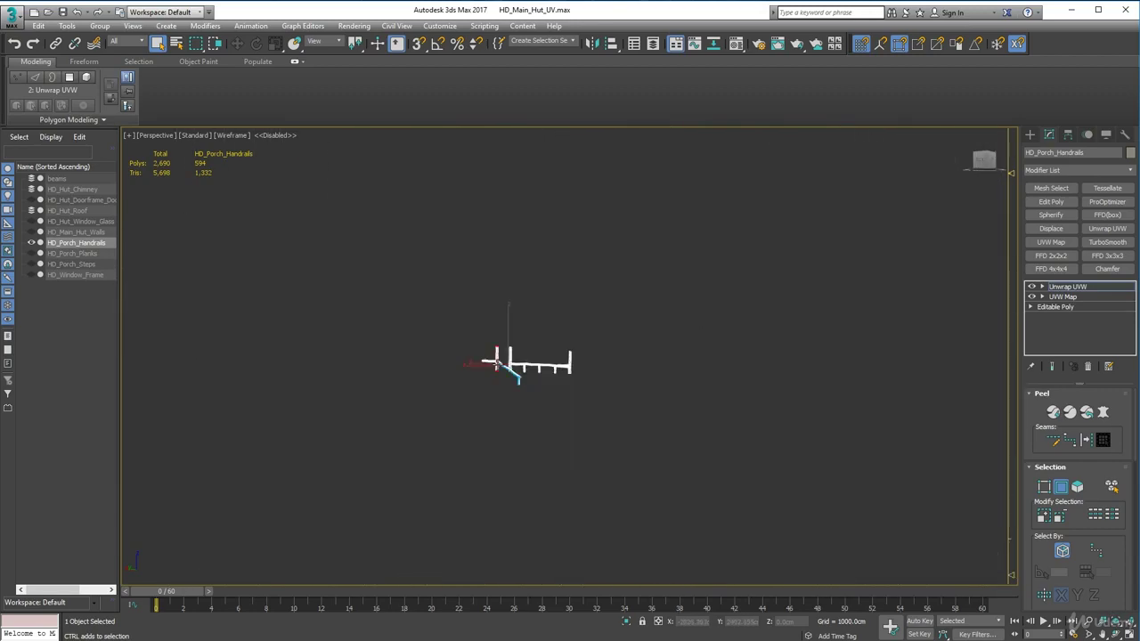
{"action": "scroll", "coordinate": [438, 204], "scroll_direction": "up", "scroll_amount": 7}
{"action": "middle_click_drag", "start_coordinate": [437, 204], "coordinate": [512, 254], "text": "alt"}
{"action": "scroll", "coordinate": [401, 270], "scroll_direction": "down", "scroll_amount": 8}
{"action": "double_click", "coordinate": [517, 214], "text": "ctrl"}
{"action": "left_click", "coordinate": [1086, 440]}
Select the short rail's free end rim and one lengthwise edge line, and convert them to seams
{"action": "middle_click_drag", "start_coordinate": [598, 397], "coordinate": [562, 432], "text": "alt"}
{"action": "left_click_drag", "start_coordinate": [655, 285], "coordinate": [699, 365]}
{"action": "left_click_drag", "start_coordinate": [601, 276], "coordinate": [644, 364], "text": "alt"}
{"action": "middle_click_drag", "start_coordinate": [644, 364], "coordinate": [614, 356], "text": "alt"}
{"action": "double_click", "coordinate": [588, 290], "text": "ctrl"}
{"action": "left_click", "coordinate": [1087, 440]}
Select the top and bottom rims of the second tall post together with one of its lengthwise edge lines
{"action": "middle_click_drag", "start_coordinate": [739, 374], "coordinate": [579, 374], "text": "alt"}
{"action": "left_click_drag", "start_coordinate": [520, 419], "coordinate": [422, 390]}
{"action": "left_click_drag", "start_coordinate": [415, 343], "coordinate": [499, 379], "text": "alt"}
{"action": "double_click", "coordinate": [459, 232], "text": "ctrl"}
{"action": "middle_click_drag", "start_coordinate": [437, 196], "coordinate": [490, 299], "text": "alt"}
{"action": "left_click_drag", "start_coordinate": [378, 387], "coordinate": [485, 435], "text": "ctrl"}
{"action": "left_click_drag", "start_coordinate": [516, 507], "coordinate": [391, 456], "text": "alt"}
{"action": "middle_click_drag", "start_coordinate": [391, 456], "coordinate": [428, 173], "text": "alt"}
{"action": "double_click", "coordinate": [426, 294], "text": "ctrl"}
Select the long rail's end rim at the second tall post and its underside lengthwise edge line, and convert the selection to seams
{"action": "scroll", "coordinate": [436, 373], "scroll_direction": "up", "scroll_amount": 6}
{"action": "left_click_drag", "start_coordinate": [392, 219], "coordinate": [403, 384]}
{"action": "left_click_drag", "start_coordinate": [452, 374], "coordinate": [430, 233], "text": "ctrl"}
{"action": "left_click_drag", "start_coordinate": [343, 213], "coordinate": [301, 420], "text": "alt"}
{"action": "middle_click_drag", "start_coordinate": [301, 420], "coordinate": [476, 390], "text": "alt"}
{"action": "scroll", "coordinate": [456, 408], "scroll_direction": "down", "scroll_amount": 4}
{"action": "double_click", "coordinate": [663, 259], "text": "ctrl"}
{"action": "scroll", "coordinate": [573, 335], "scroll_direction": "down", "scroll_amount": 5}
{"action": "left_click", "coordinate": [1086, 440]}
Select both rims and one lengthwise edge line of the short post nearest the second tall post, and convert them to seams
{"action": "scroll", "coordinate": [473, 383], "scroll_direction": "up", "scroll_amount": 5}
{"action": "left_click_drag", "start_coordinate": [369, 321], "coordinate": [454, 343], "text": "ctrl"}
{"action": "left_click_drag", "start_coordinate": [340, 379], "coordinate": [464, 352], "text": "alt"}
{"action": "middle_click_drag", "start_coordinate": [463, 383], "coordinate": [486, 357], "text": "alt"}
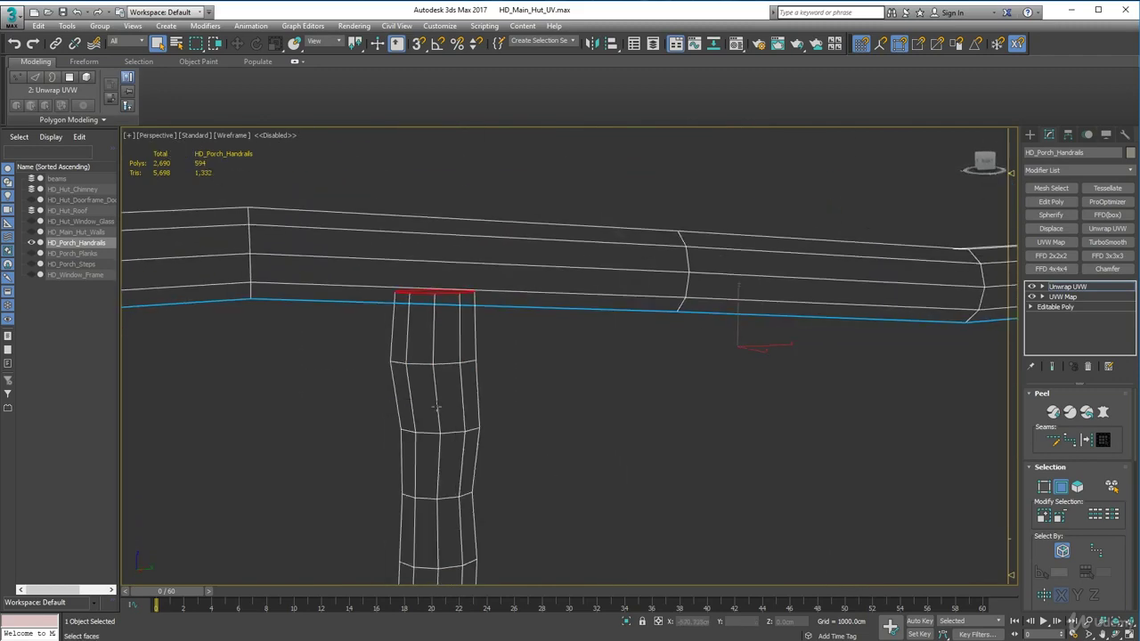
{"action": "double_click", "coordinate": [439, 383], "text": "ctrl"}
{"action": "mouse_move", "coordinate": [518, 570]}
{"action": "middle_mouse_down"}
{"action": "mouse_move", "coordinate": [537, 342]}
{"action": "mouse_move", "coordinate": [551, 445]}
{"action": "middle_mouse_up"}
{"action": "left_click_drag", "start_coordinate": [570, 378], "coordinate": [436, 343], "text": "ctrl"}
{"action": "left_click_drag", "start_coordinate": [428, 254], "coordinate": [568, 328], "text": "alt"}
{"action": "double_click", "coordinate": [506, 260], "text": "ctrl"}
{"action": "scroll", "coordinate": [506, 262], "scroll_direction": "down", "scroll_amount": 5}
{"action": "middle_click_drag", "start_coordinate": [506, 262], "coordinate": [526, 330], "text": "alt"}
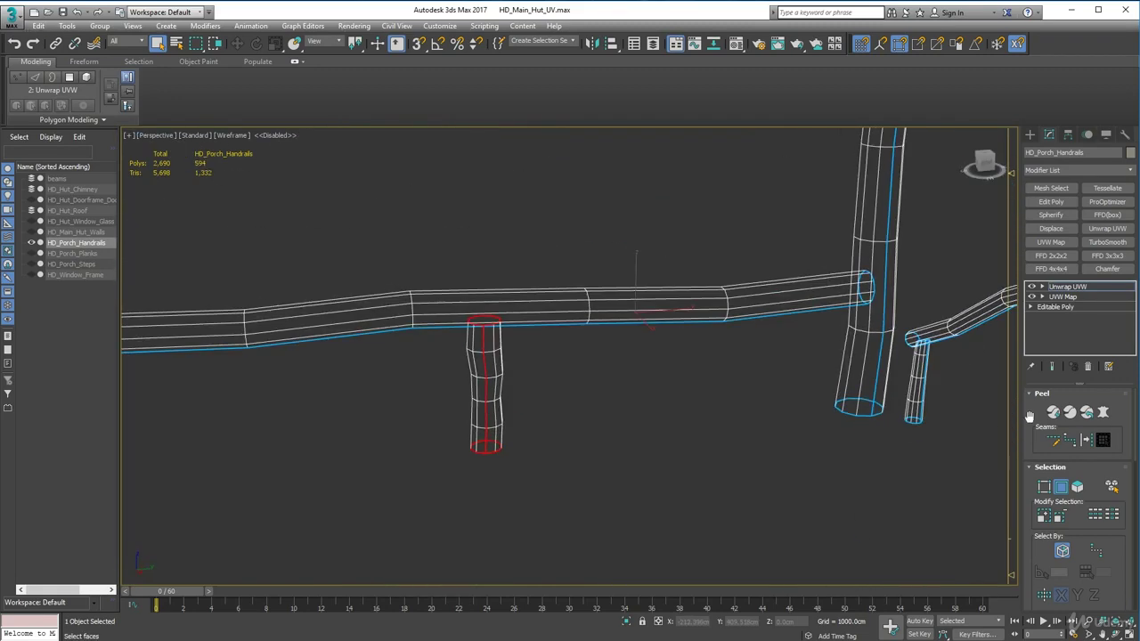
{"action": "left_click", "coordinate": [1086, 440]}
Select the middle short post's top rim and the rail end rims meeting above it, and convert them to seams
{"action": "middle_click_drag", "start_coordinate": [528, 407], "coordinate": [801, 415]}
{"action": "middle_click_drag", "start_coordinate": [614, 392], "coordinate": [553, 378], "text": "alt"}
{"action": "left_click_drag", "start_coordinate": [552, 378], "coordinate": [632, 453], "text": "ctrl"}
{"action": "left_click_drag", "start_coordinate": [703, 351], "coordinate": [655, 445], "text": "alt"}
{"action": "left_click_drag", "start_coordinate": [407, 384], "coordinate": [498, 517], "text": "alt"}
{"action": "scroll", "coordinate": [642, 494], "scroll_direction": "down", "scroll_amount": 5}
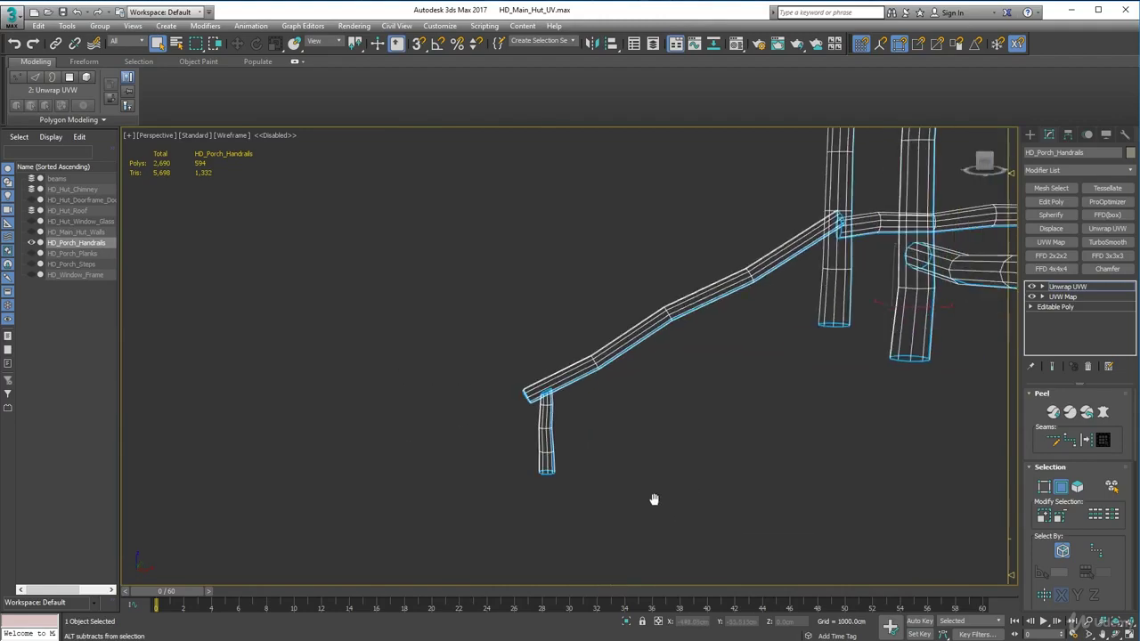
{"action": "middle_click_drag", "start_coordinate": [656, 502], "coordinate": [651, 413], "text": "alt"}
{"action": "scroll", "coordinate": [525, 446], "scroll_direction": "up", "scroll_amount": 5}
{"action": "scroll", "coordinate": [522, 425], "scroll_direction": "up", "scroll_amount": 5}
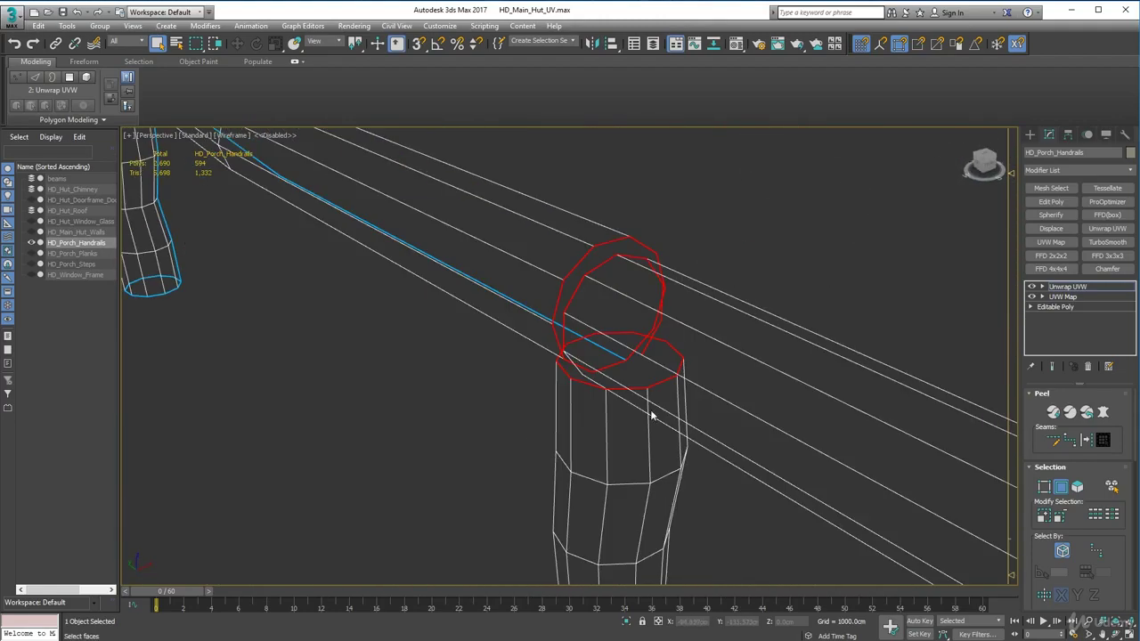
{"action": "left_click", "coordinate": [1086, 440]}
Select the middle short post's bottom rim and one lengthwise edge line, and convert them to seams
{"action": "scroll", "coordinate": [817, 457], "scroll_direction": "down", "scroll_amount": 5}
{"action": "middle_click_drag", "start_coordinate": [818, 457], "coordinate": [737, 504], "text": "alt"}
{"action": "scroll", "coordinate": [504, 440], "scroll_direction": "up", "scroll_amount": 3}
{"action": "middle_click_drag", "start_coordinate": [267, 526], "coordinate": [499, 312]}
{"action": "left_click_drag", "start_coordinate": [513, 441], "coordinate": [517, 378]}
{"action": "double_click", "coordinate": [601, 282], "text": "ctrl"}
{"action": "left_click", "coordinate": [1086, 440]}
Convert the lengthwise edge line of the long rail beyond the middle short post to a seam
{"action": "middle_click_drag", "start_coordinate": [454, 147], "coordinate": [479, 246]}
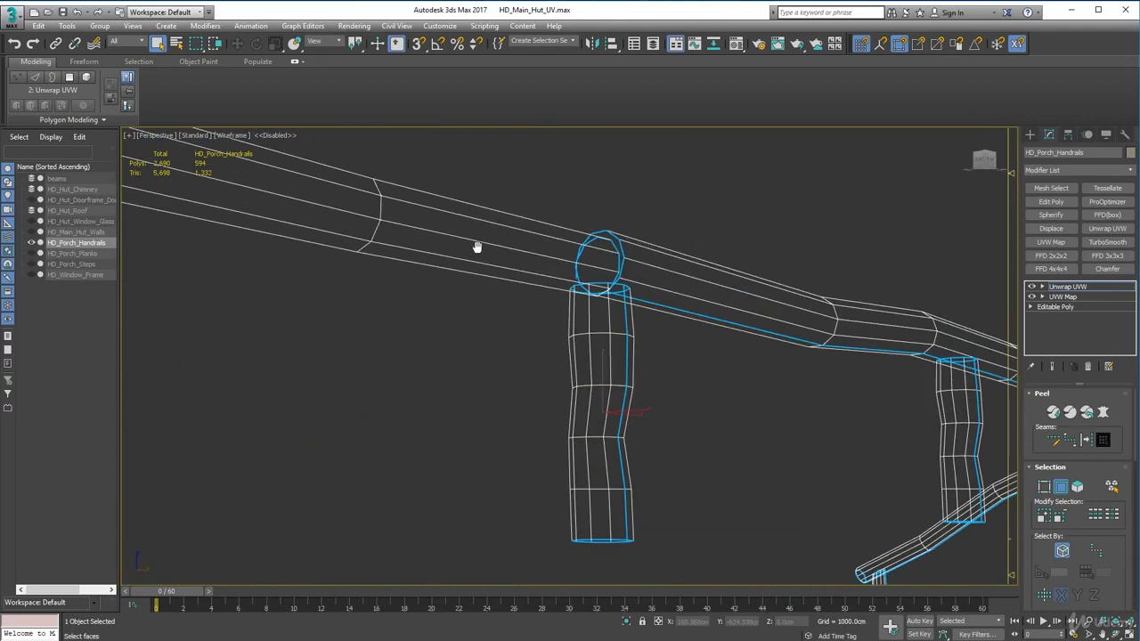
{"action": "double_click", "coordinate": [445, 266]}
{"action": "left_click", "coordinate": [1086, 440]}
Select both rims and one lengthwise edge line of the last short post, and convert them to seams
{"action": "scroll", "coordinate": [410, 374], "scroll_direction": "down", "scroll_amount": 5}
{"action": "middle_click_drag", "start_coordinate": [410, 374], "coordinate": [454, 381]}
{"action": "scroll", "coordinate": [555, 383], "scroll_direction": "up", "scroll_amount": 5}
{"action": "left_click", "coordinate": [555, 331]}
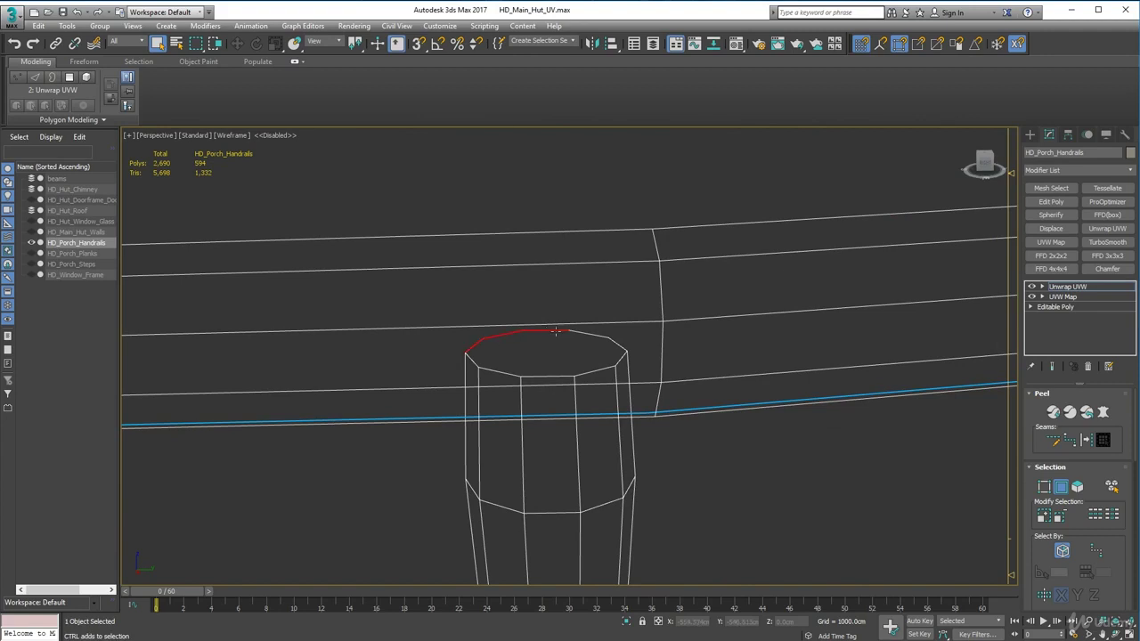
{"action": "left_click", "coordinate": [490, 369], "text": "ctrl"}
{"action": "left_click", "coordinate": [472, 360], "text": "ctrl"}
{"action": "scroll", "coordinate": [499, 365], "scroll_direction": "down", "scroll_amount": 5}
{"action": "middle_click_drag", "start_coordinate": [498, 366], "coordinate": [557, 312], "text": "alt"}
{"action": "double_click", "coordinate": [576, 338], "text": "ctrl"}
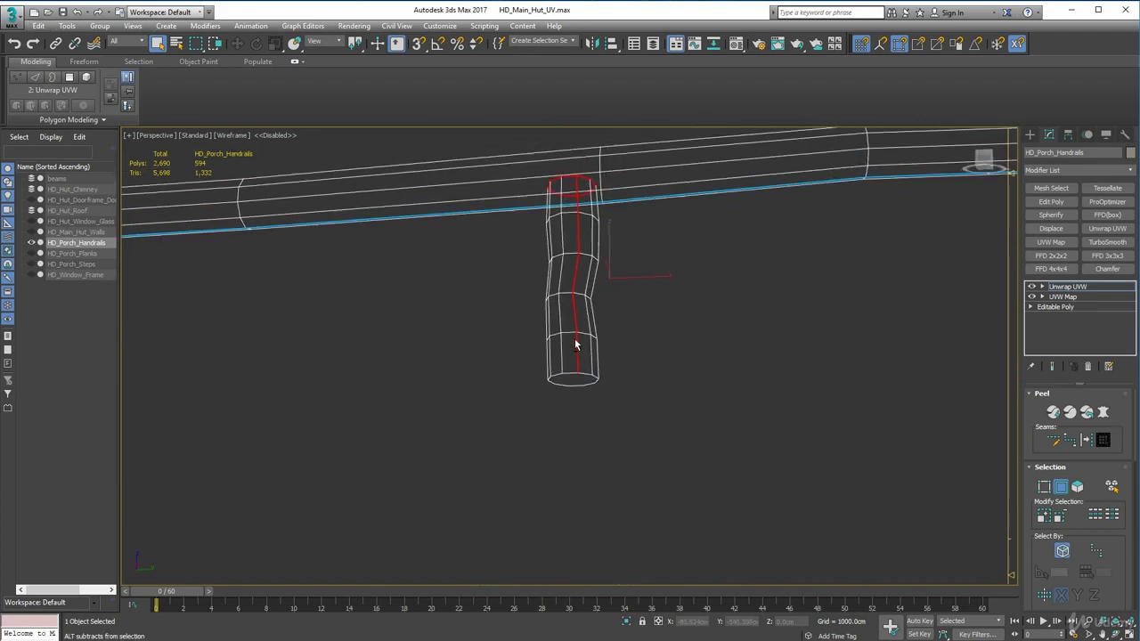
{"action": "double_click", "coordinate": [579, 385], "text": "ctrl"}
{"action": "left_click", "coordinate": [1086, 440]}
Select both rims and one lengthwise edge line of the tall post at the porch's far end, and convert them to seams
{"action": "middle_click_drag", "start_coordinate": [294, 391], "coordinate": [553, 437]}
{"action": "left_click_drag", "start_coordinate": [526, 481], "coordinate": [405, 447]}
{"action": "left_click_drag", "start_coordinate": [405, 401], "coordinate": [534, 392], "text": "alt"}
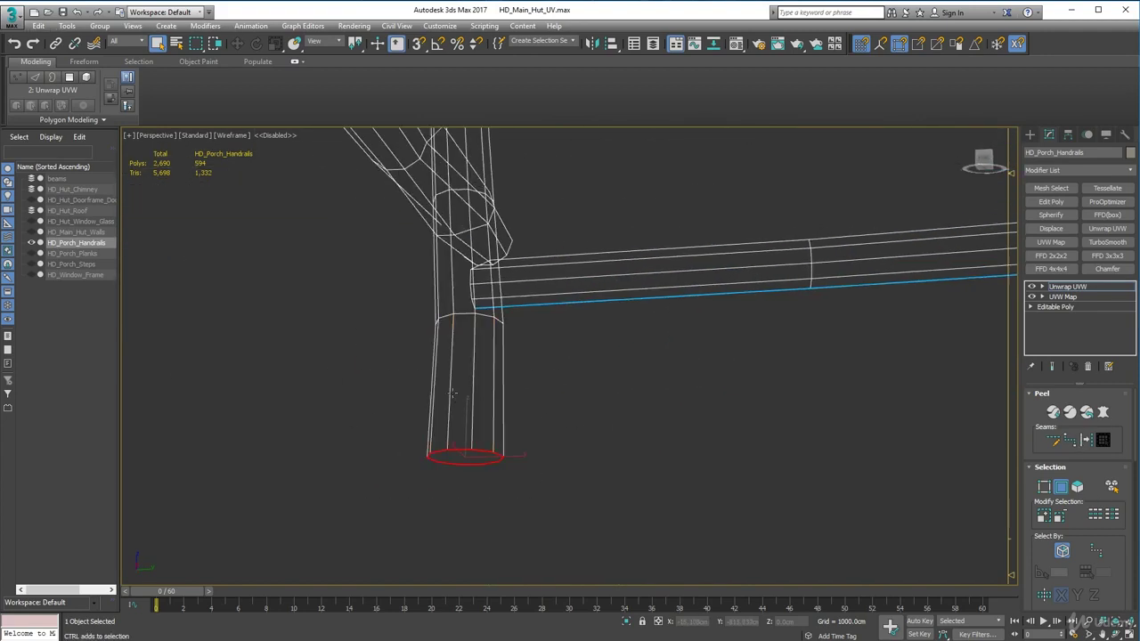
{"action": "middle_click_drag", "start_coordinate": [481, 338], "coordinate": [535, 481], "text": "alt"}
{"action": "left_click_drag", "start_coordinate": [686, 450], "coordinate": [698, 563], "text": "ctrl"}
{"action": "middle_click_drag", "start_coordinate": [699, 567], "coordinate": [641, 384]}
{"action": "double_click", "coordinate": [579, 401], "text": "ctrl"}
{"action": "left_click", "coordinate": [1086, 440]}
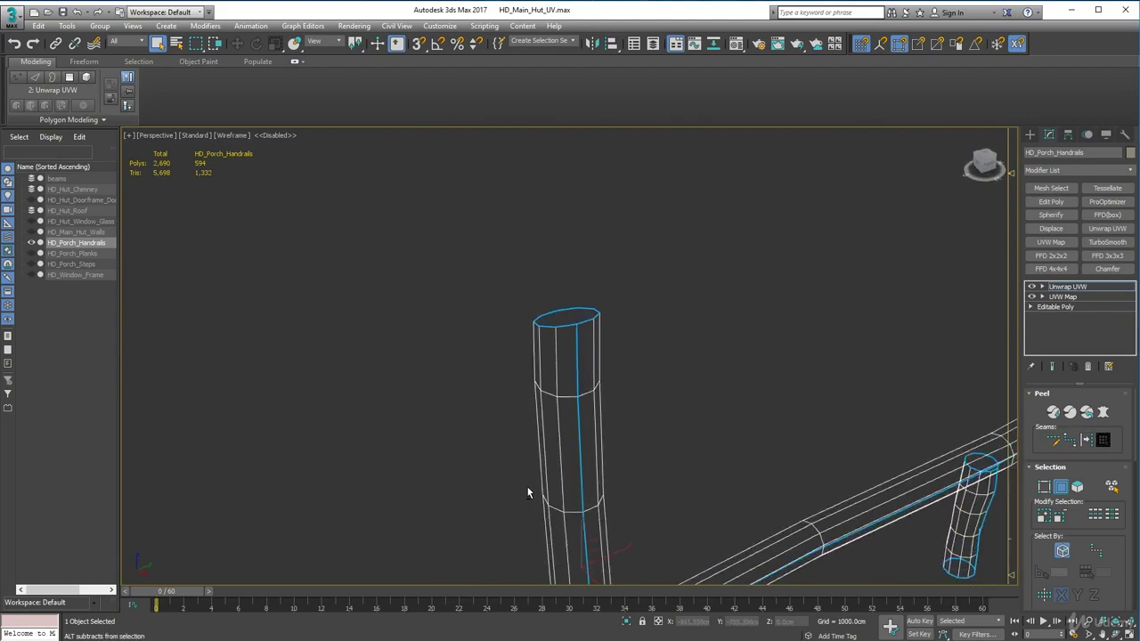
Mark the rim of the long rail's end at the far tall post as a seam, leaving out its lengthwise edges
{"action": "middle_click_drag", "start_coordinate": [527, 485], "coordinate": [655, 564], "text": "alt"}
{"action": "left_click_drag", "start_coordinate": [878, 526], "coordinate": [806, 579]}
{"action": "middle_click_drag", "start_coordinate": [570, 392], "coordinate": [428, 463], "text": "alt"}
{"action": "left_click_drag", "start_coordinate": [485, 227], "coordinate": [407, 394], "text": "alt"}
{"action": "middle_click_drag", "start_coordinate": [407, 395], "coordinate": [615, 305], "text": "alt"}
Mark the missing seam edges around the long rail's end rim at the second tall post
{"action": "scroll", "coordinate": [497, 357], "scroll_direction": "up", "scroll_amount": 5}
{"action": "middle_click_drag", "start_coordinate": [491, 405], "coordinate": [416, 476], "text": "alt"}
{"action": "middle_click_drag", "start_coordinate": [479, 462], "coordinate": [400, 436], "text": "alt"}
{"action": "scroll", "coordinate": [399, 436], "scroll_direction": "up", "scroll_amount": 5}
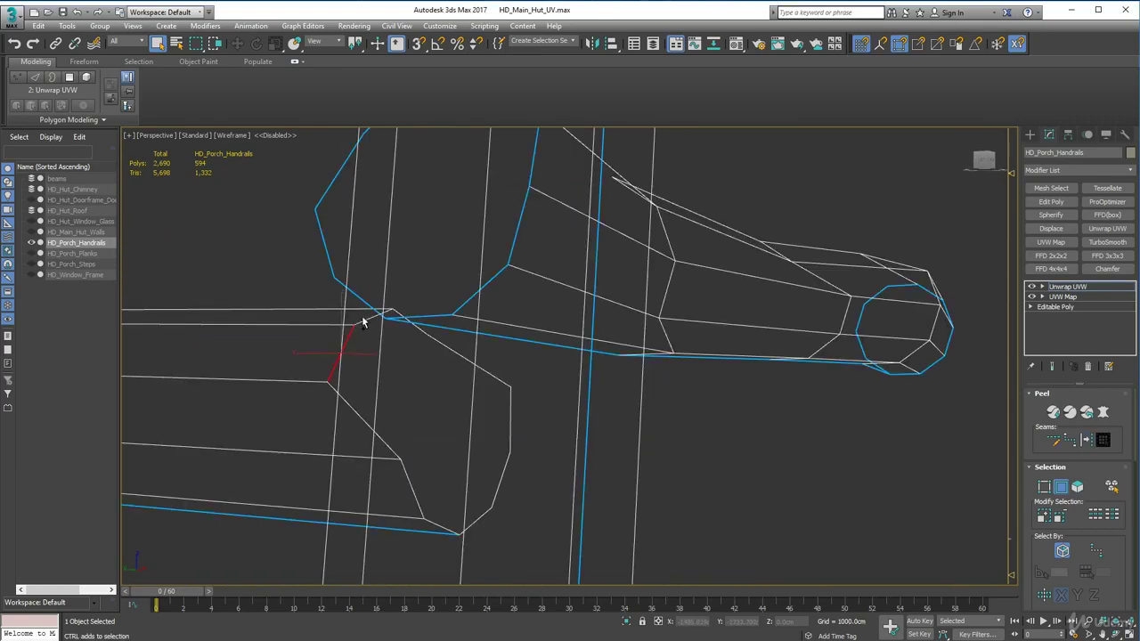
{"action": "scroll", "coordinate": [413, 448], "scroll_direction": "down", "scroll_amount": 6}
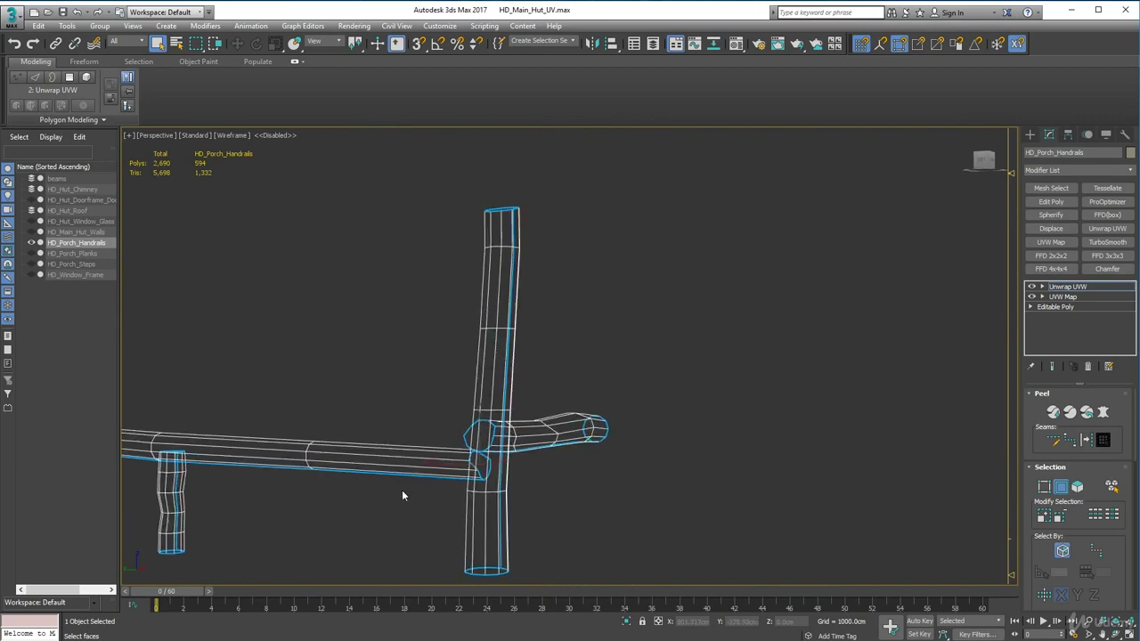
Complete the missing seam edges around the rail end rim above the middle short post
{"action": "middle_click_drag", "start_coordinate": [402, 490], "coordinate": [698, 443], "text": "alt"}
{"action": "scroll", "coordinate": [578, 392], "scroll_direction": "up", "scroll_amount": 6}
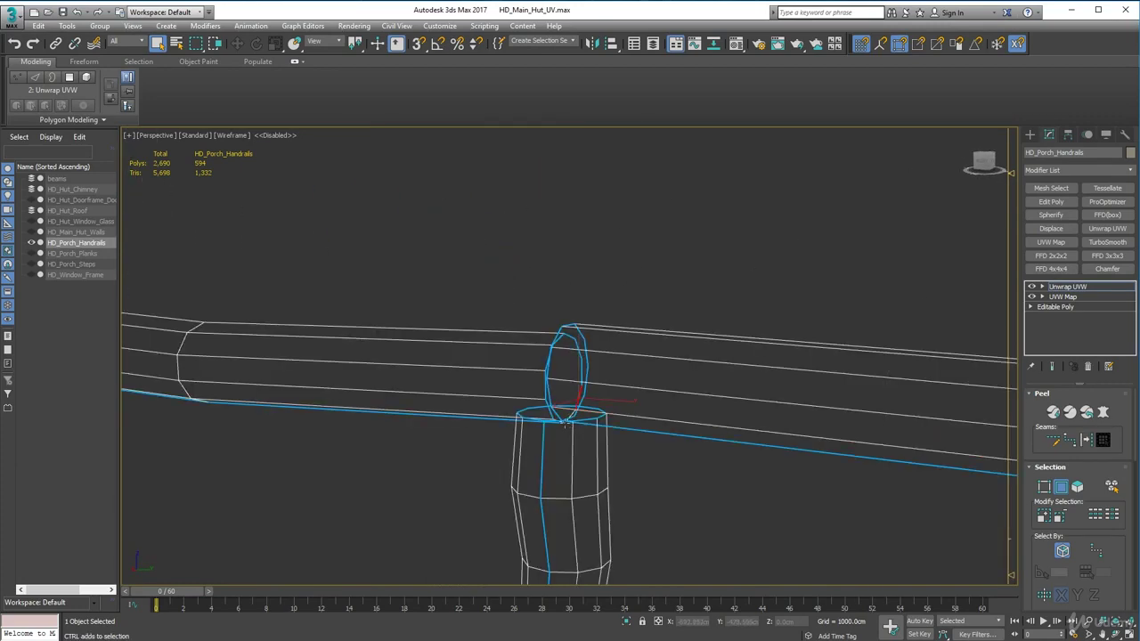
{"action": "scroll", "coordinate": [566, 423], "scroll_direction": "down", "scroll_amount": 6}
{"action": "scroll", "coordinate": [502, 343], "scroll_direction": "up", "scroll_amount": 10}
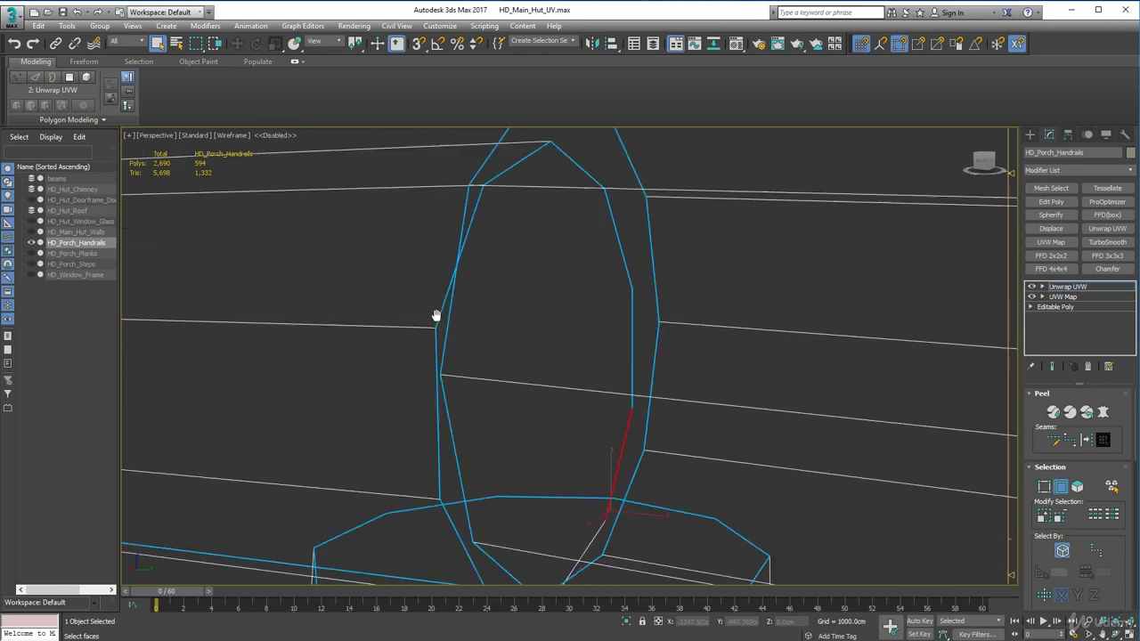
{"action": "middle_click_drag", "start_coordinate": [436, 315], "coordinate": [420, 276]}
{"action": "middle_click_drag", "start_coordinate": [581, 485], "coordinate": [590, 402]}
{"action": "left_click", "coordinate": [521, 456], "text": "ctrl"}
{"action": "scroll", "coordinate": [674, 440], "scroll_direction": "down", "scroll_amount": 7}
Check the seams along the porch rails and unwrap the handrails with Quick Peel, moving the UV editor clear of the model
{"action": "middle_click_drag", "start_coordinate": [675, 440], "coordinate": [1135, 431], "text": "alt"}
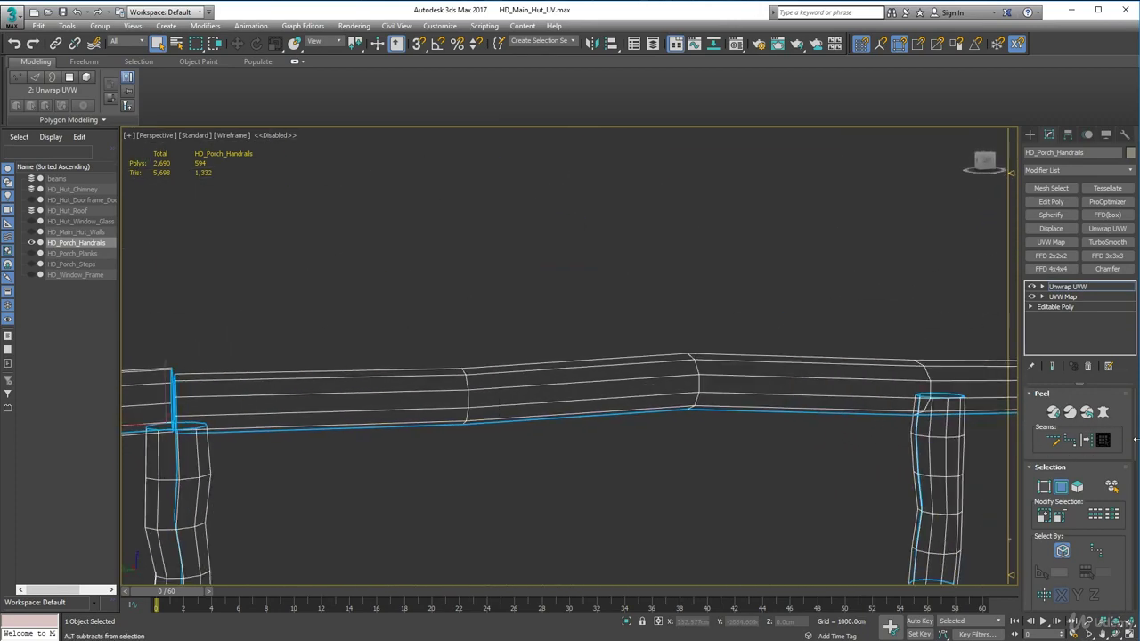
{"action": "middle_click_drag", "start_coordinate": [790, 479], "coordinate": [667, 420], "text": "alt"}
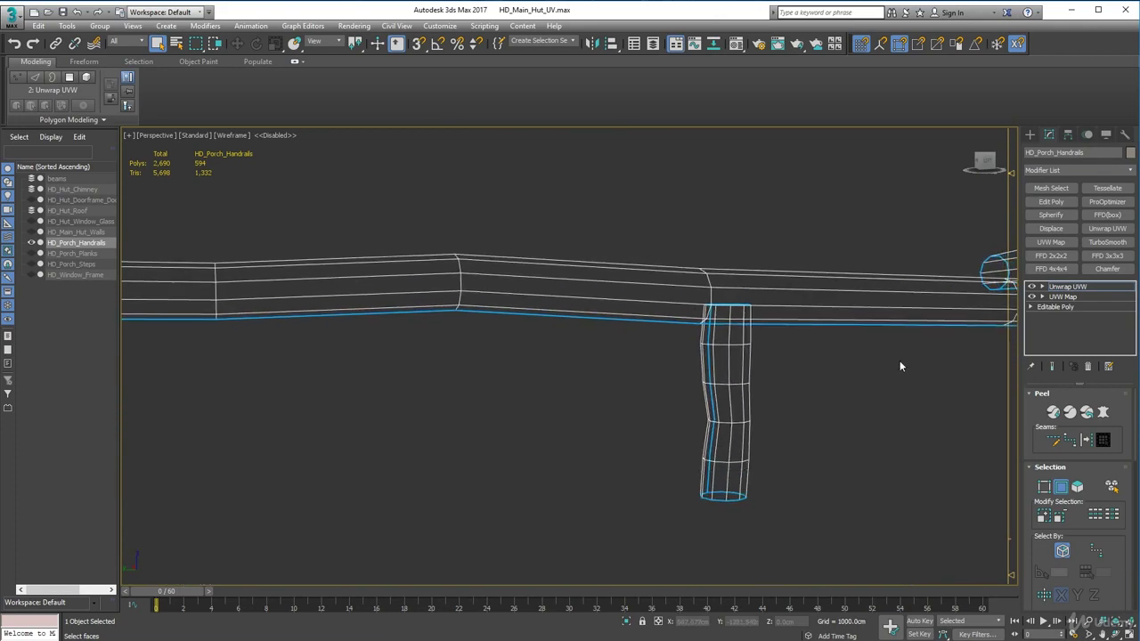
{"action": "middle_click_drag", "start_coordinate": [899, 364], "coordinate": [328, 371], "text": "alt"}
{"action": "middle_click_drag", "start_coordinate": [653, 355], "coordinate": [873, 336], "text": "alt"}
{"action": "scroll", "coordinate": [641, 352], "scroll_direction": "down", "scroll_amount": 5}
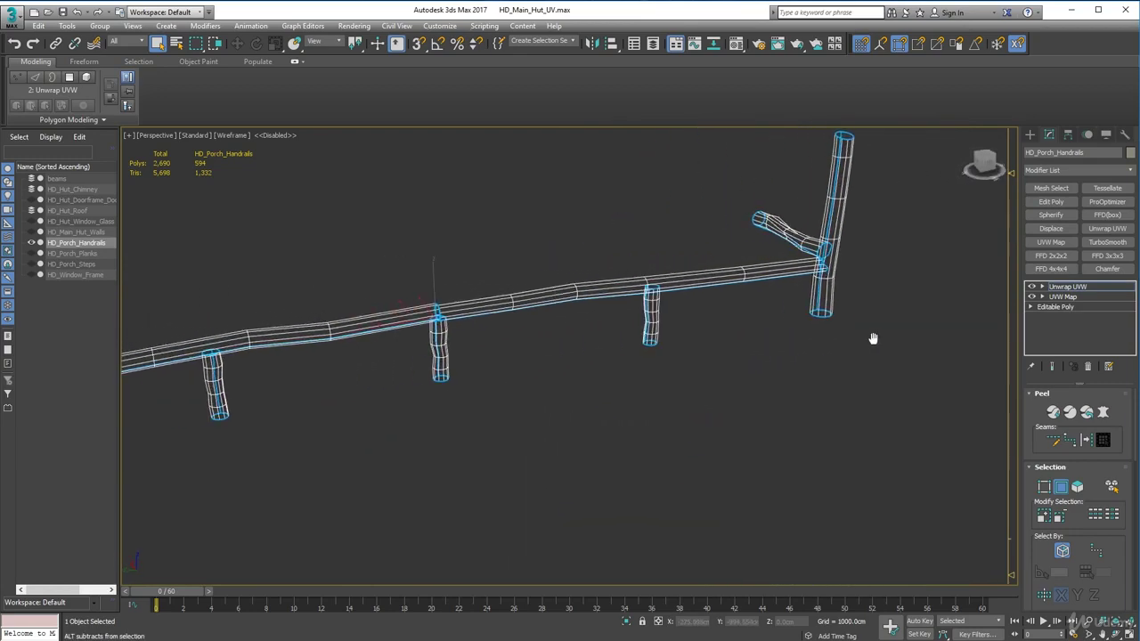
{"action": "middle_click_drag", "start_coordinate": [423, 374], "coordinate": [620, 344], "text": "alt"}
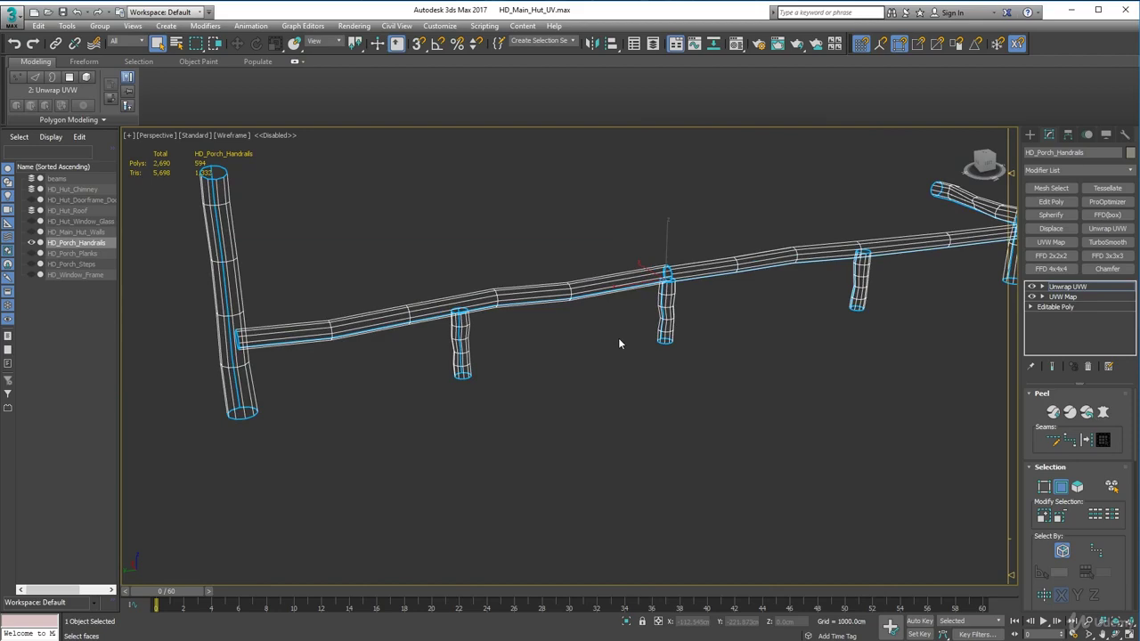
{"action": "left_click", "coordinate": [1054, 412]}
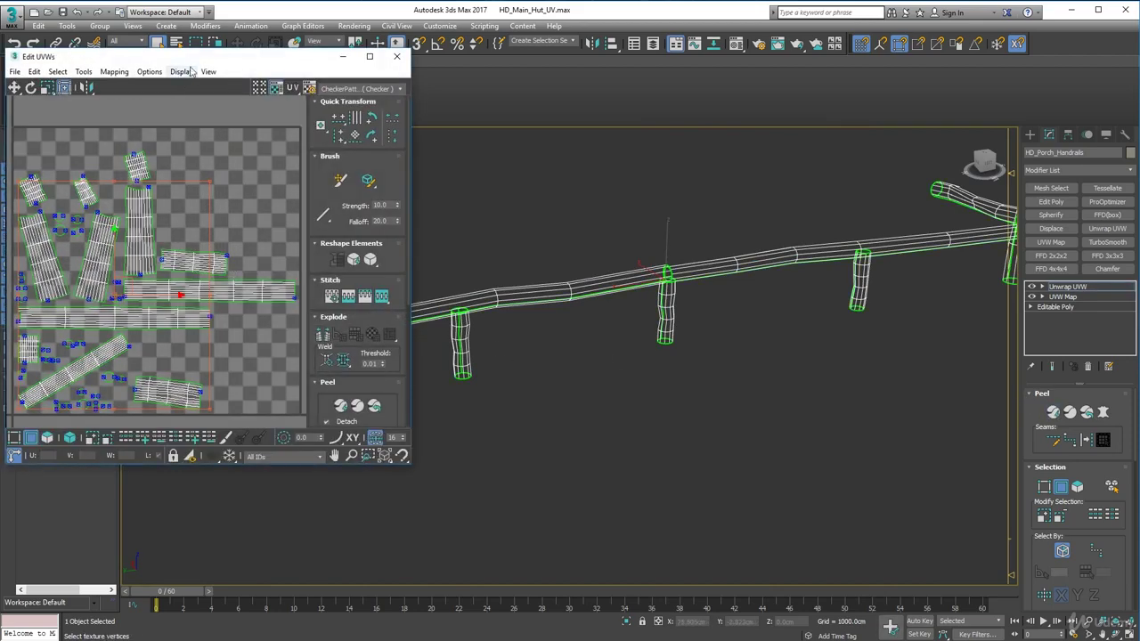
{"action": "left_click_drag", "start_coordinate": [198, 56], "coordinate": [617, 114]}
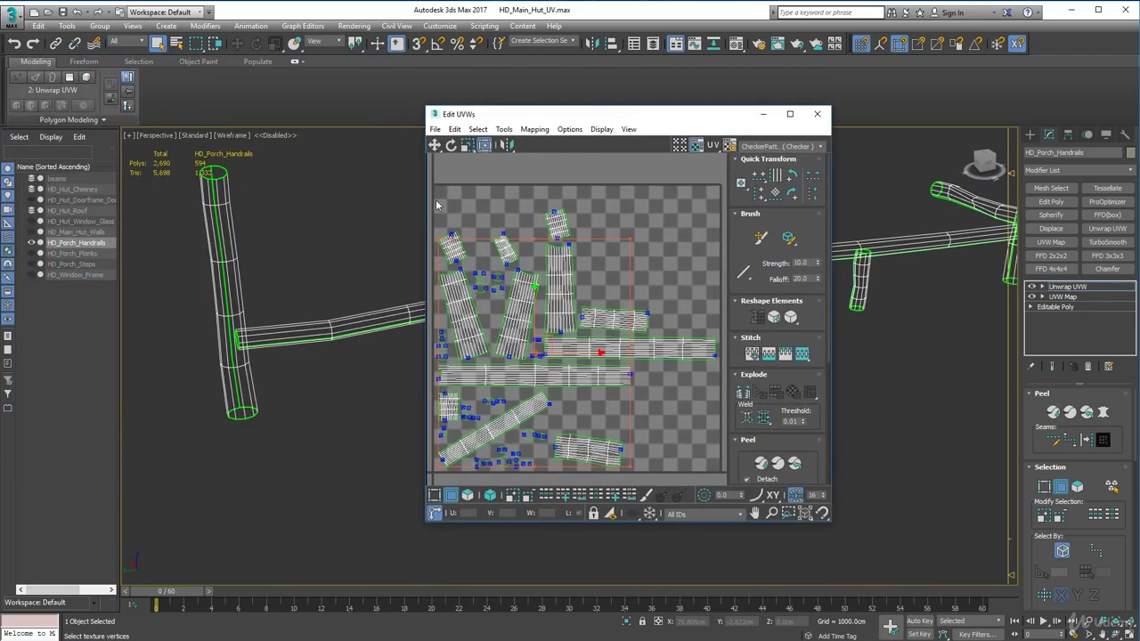
Select all the handrail UV shells and pack them with Pack Normalize, using 0.01 padding with rescale and rotate enabled
{"action": "key", "text": "3"}
{"action": "key", "text": "ctrl+a"}
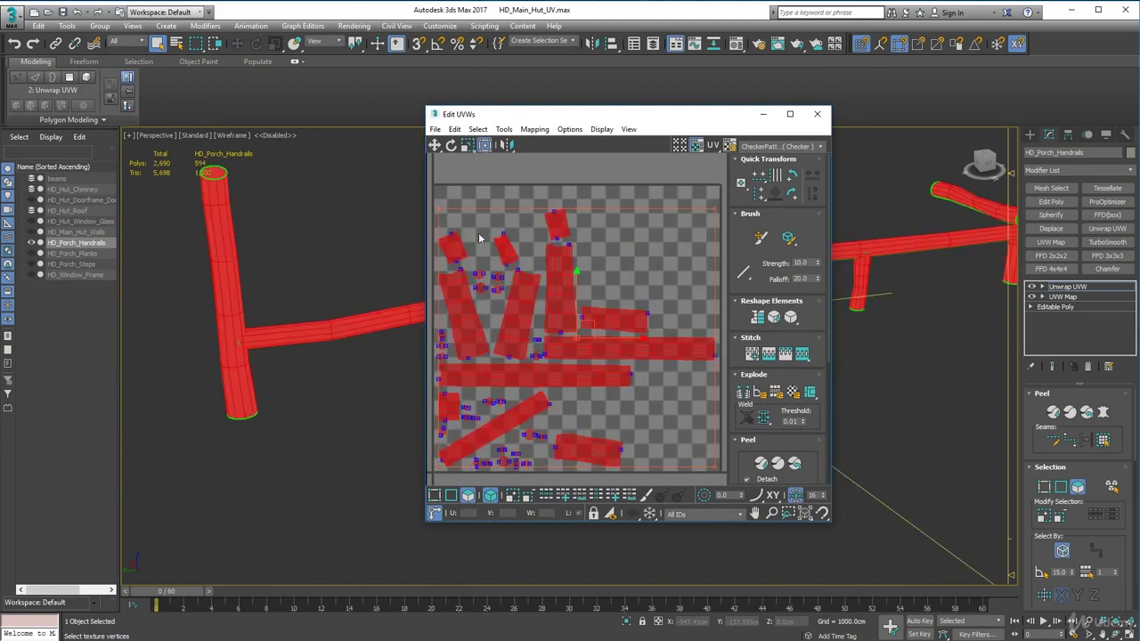
{"action": "left_click_drag", "start_coordinate": [563, 114], "coordinate": [603, 125]}
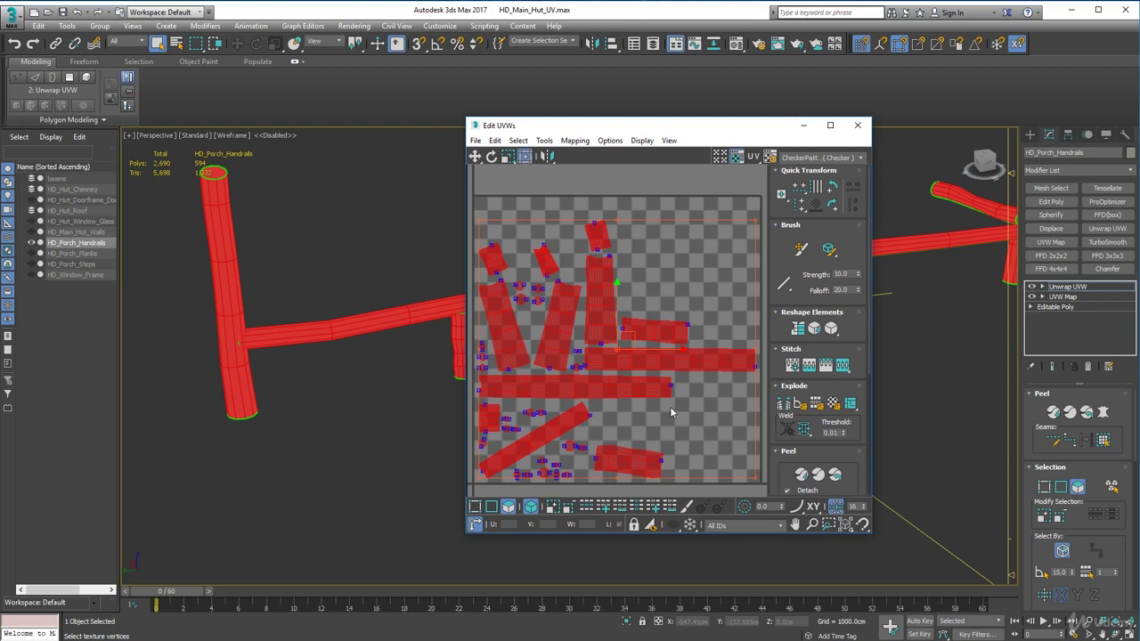
{"action": "left_click_drag", "start_coordinate": [858, 469], "coordinate": [889, 205]}
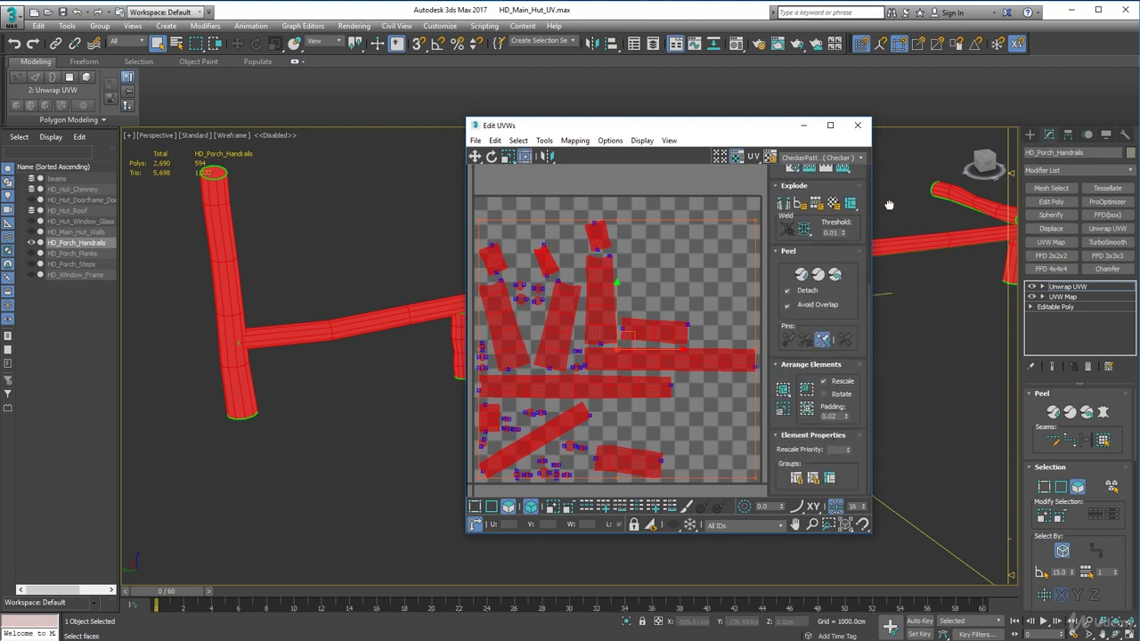
{"action": "left_click", "coordinate": [847, 418]}
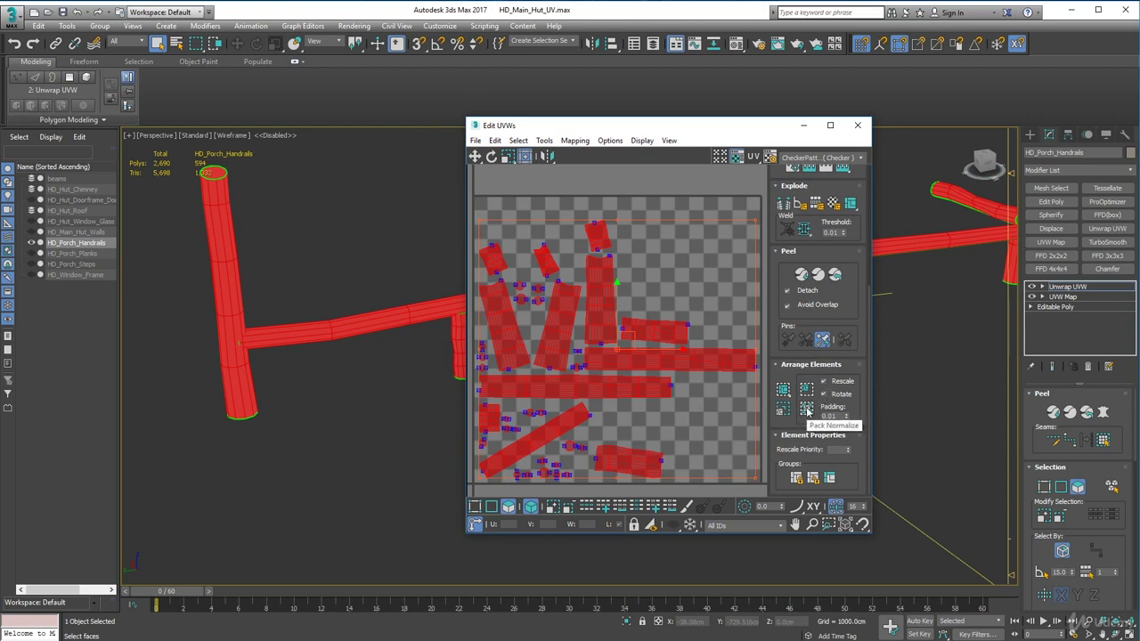
{"action": "left_click", "coordinate": [807, 409]}
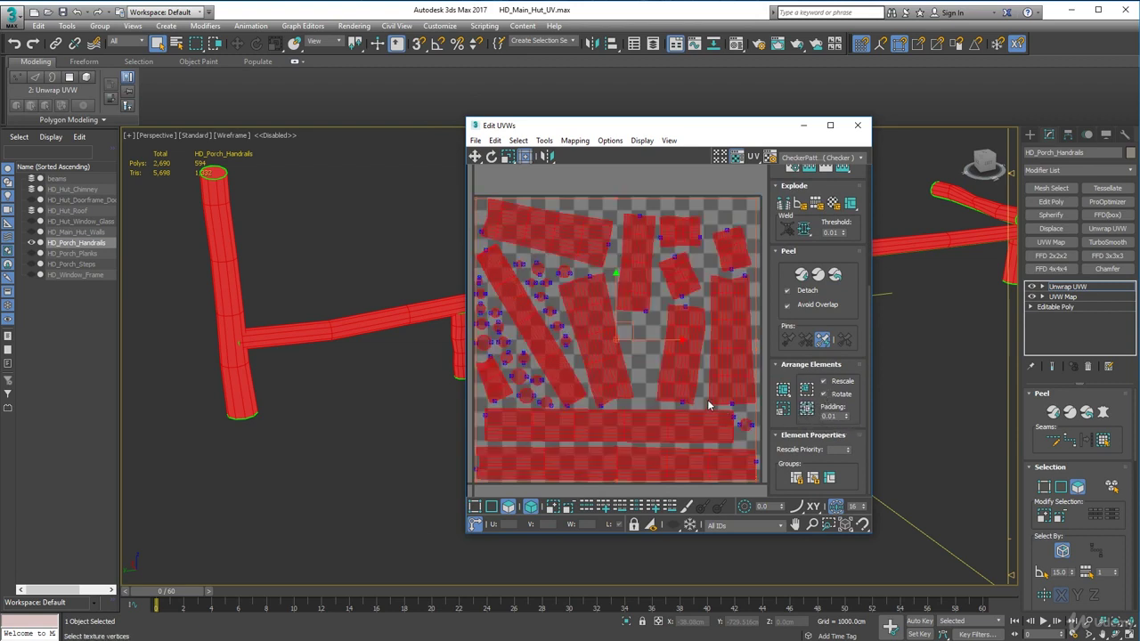
Move the small round cap shell above the long strips into the upper-right corner of the UV square
{"action": "left_click", "coordinate": [751, 177]}
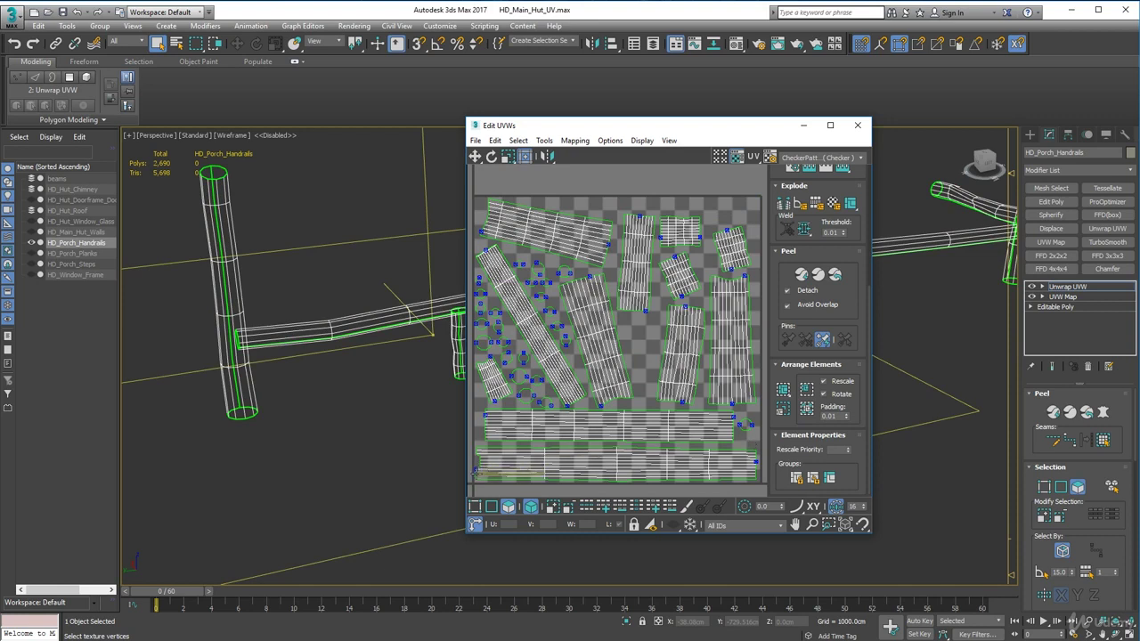
{"action": "left_click", "coordinate": [741, 416]}
{"action": "left_click_drag", "start_coordinate": [741, 415], "coordinate": [513, 250]}
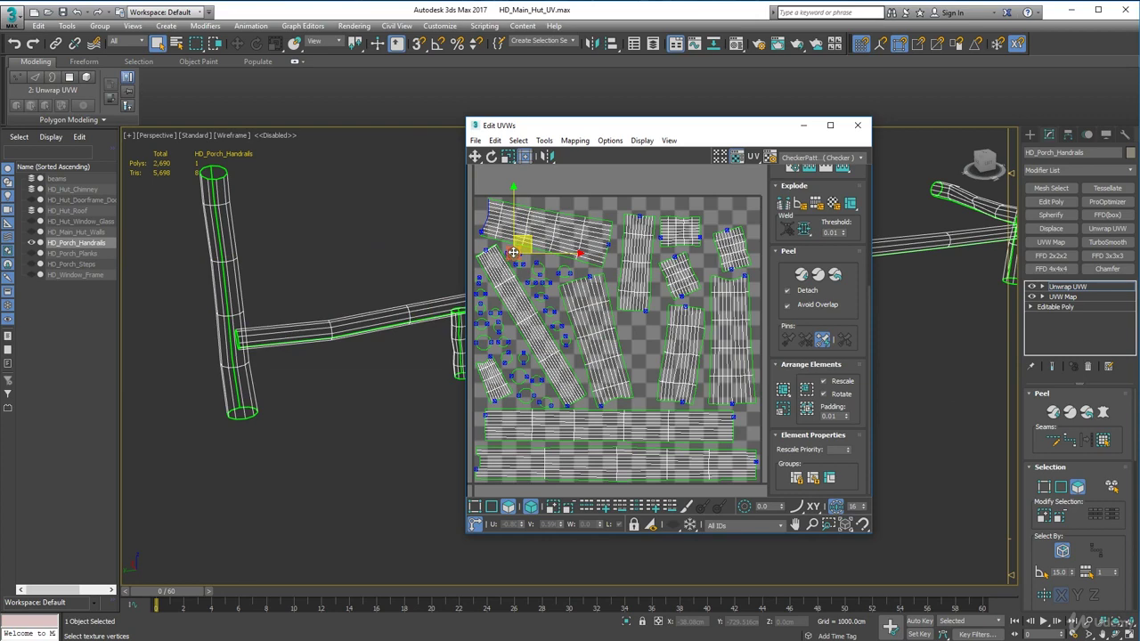
{"action": "left_click_drag", "start_coordinate": [513, 252], "coordinate": [747, 205]}
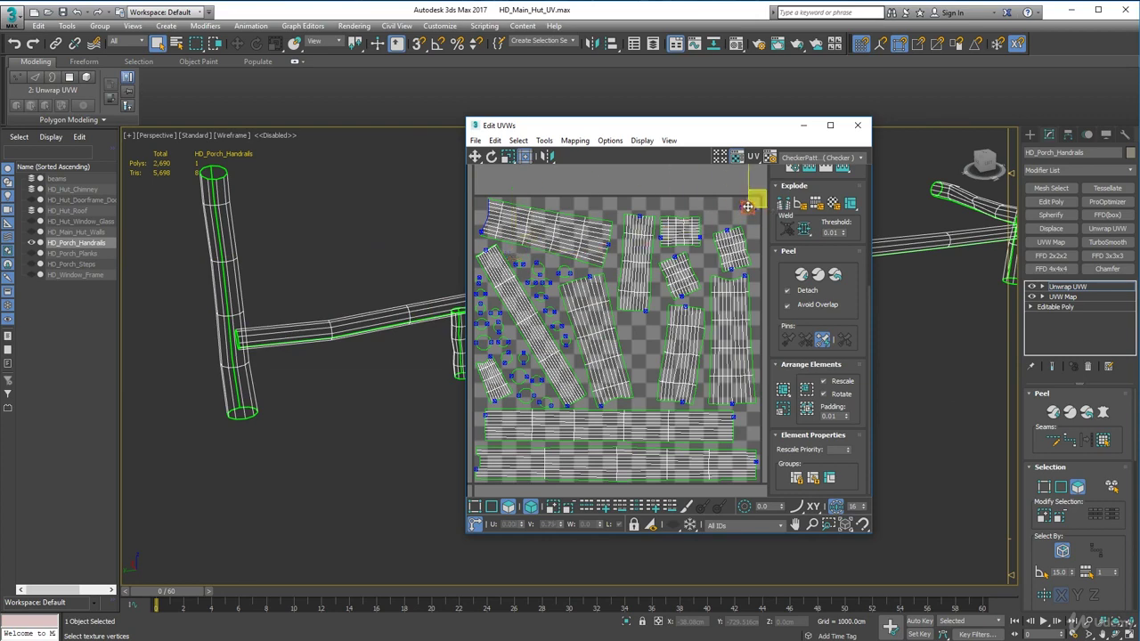
{"action": "scroll", "coordinate": [745, 236], "scroll_direction": "up", "scroll_amount": 3}
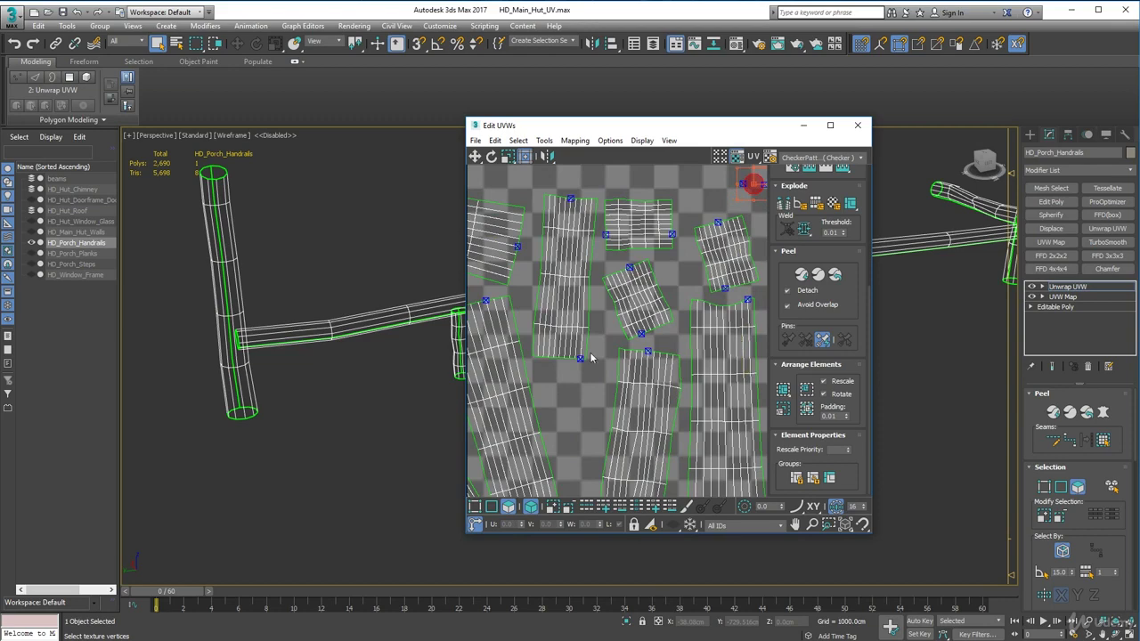
{"action": "scroll", "coordinate": [567, 356], "scroll_direction": "down", "scroll_amount": 3}
{"action": "middle_click_drag", "start_coordinate": [576, 344], "coordinate": [579, 302]}
{"action": "scroll", "coordinate": [579, 303], "scroll_direction": "down", "scroll_amount": 2}
{"action": "middle_click_drag", "start_coordinate": [544, 257], "coordinate": [582, 255]}
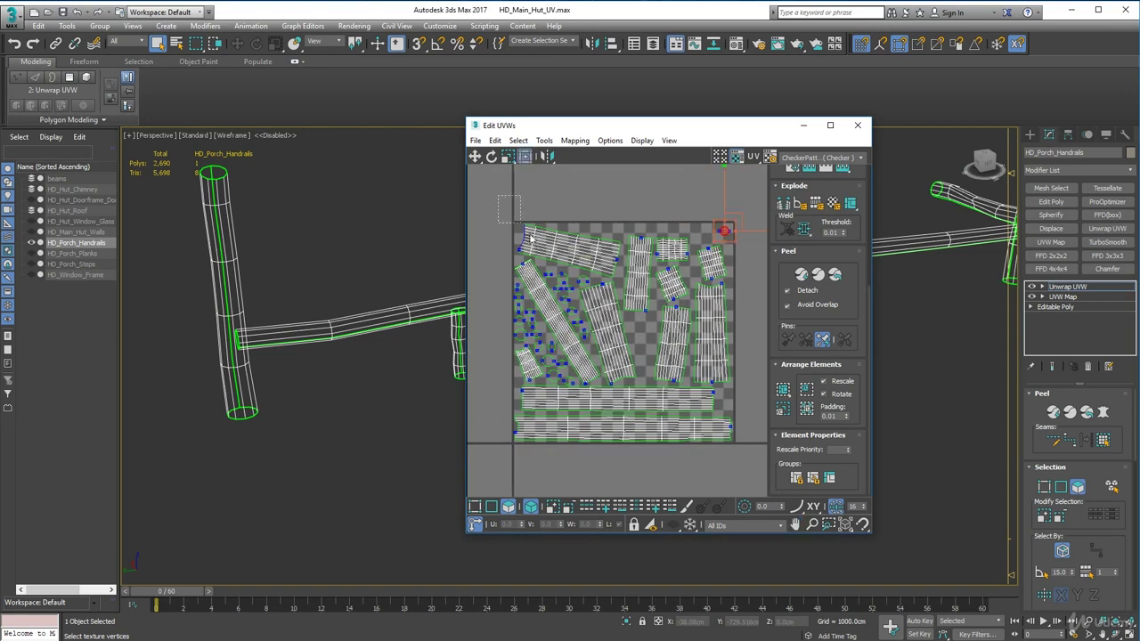
Repack all the UV shells, trying the alternative arrangement methods and returning to Pack Normalize
{"action": "left_click_drag", "start_coordinate": [531, 238], "coordinate": [747, 446]}
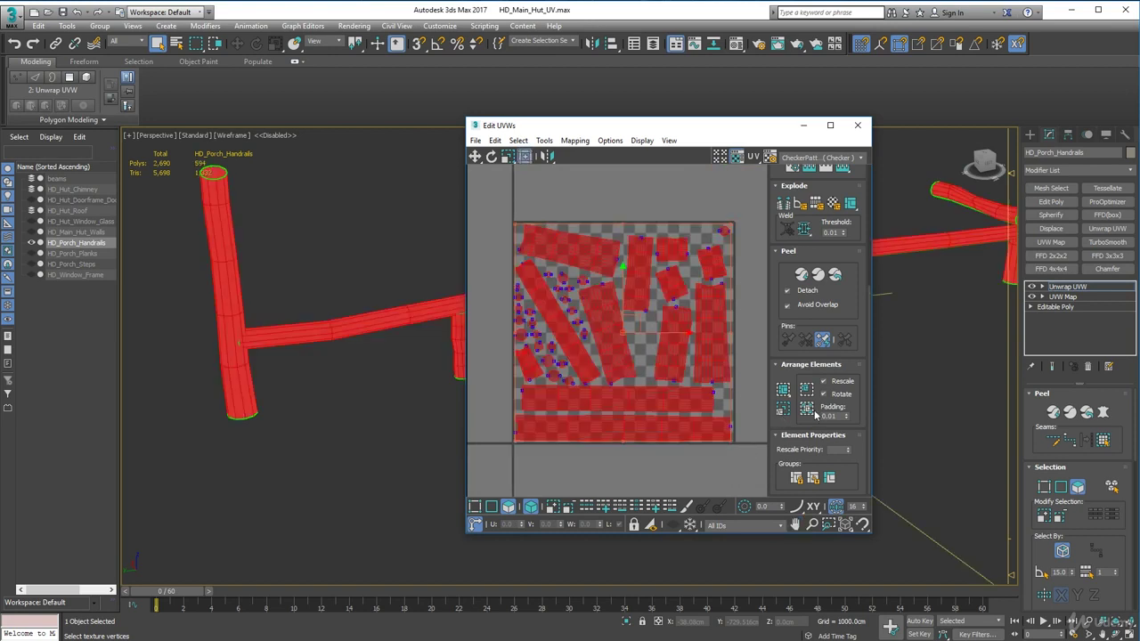
{"action": "left_click", "coordinate": [805, 409]}
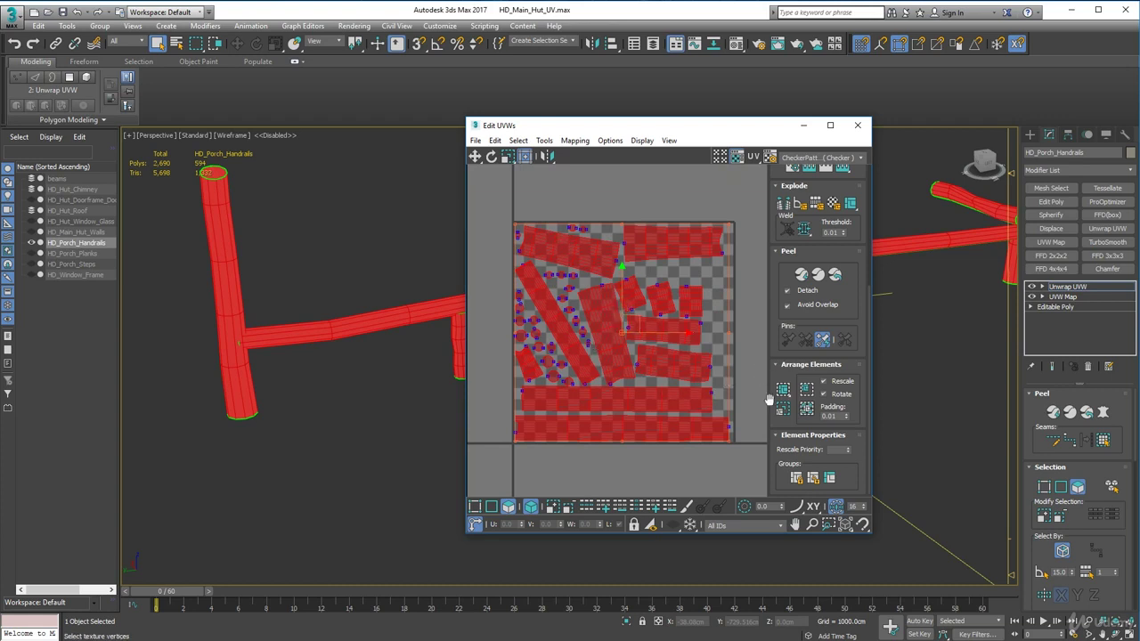
{"action": "left_click", "coordinate": [806, 389]}
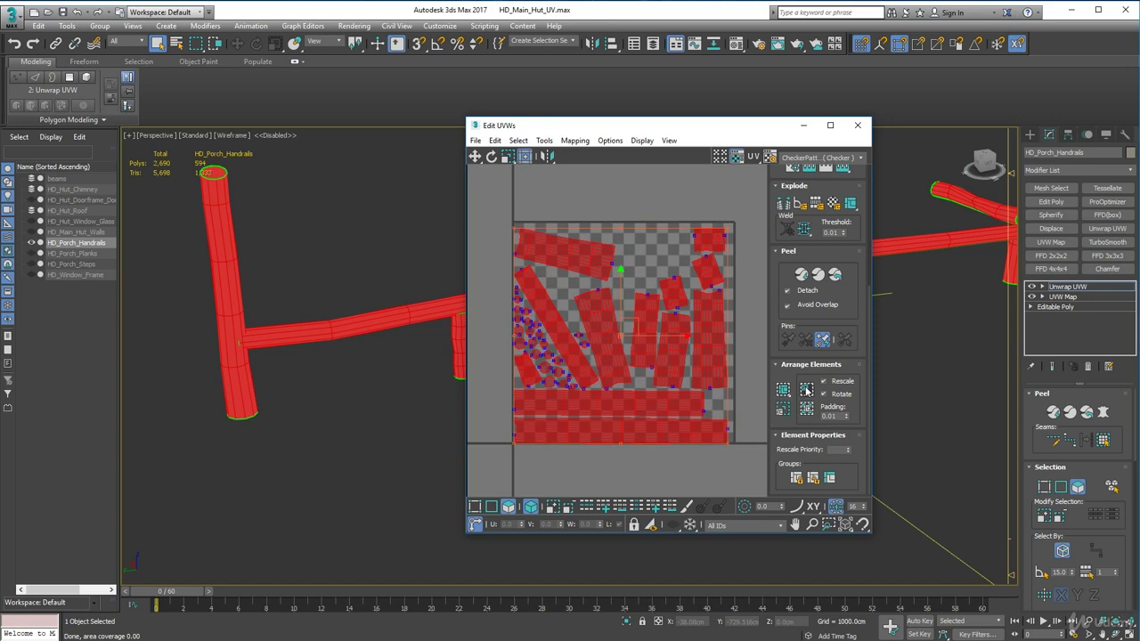
{"action": "left_click", "coordinate": [784, 393]}
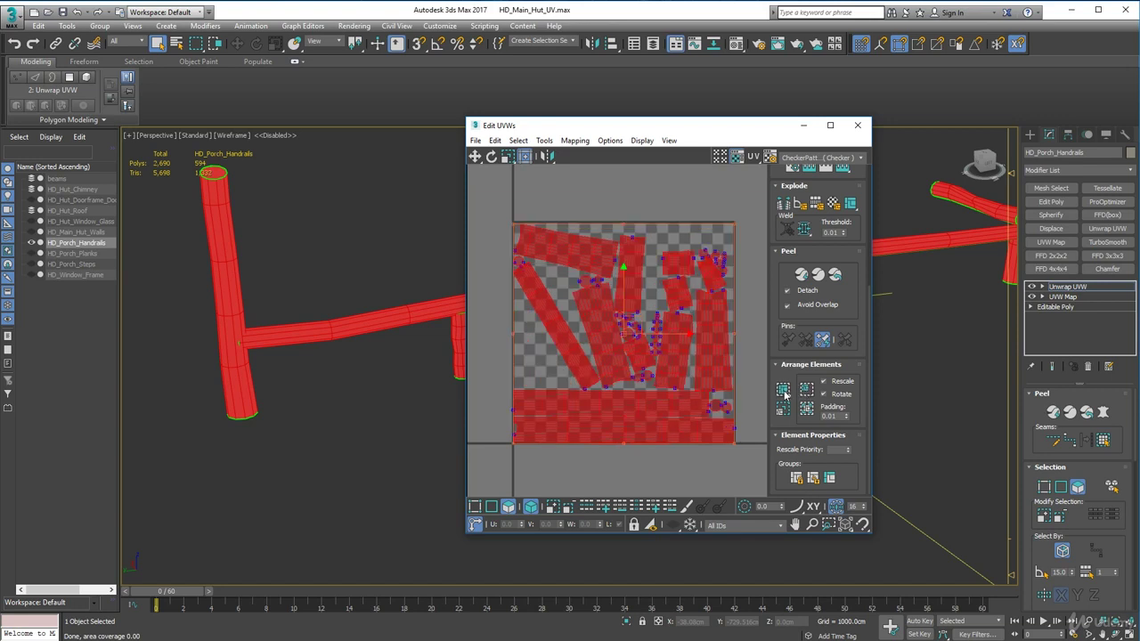
{"action": "left_click", "coordinate": [812, 410]}
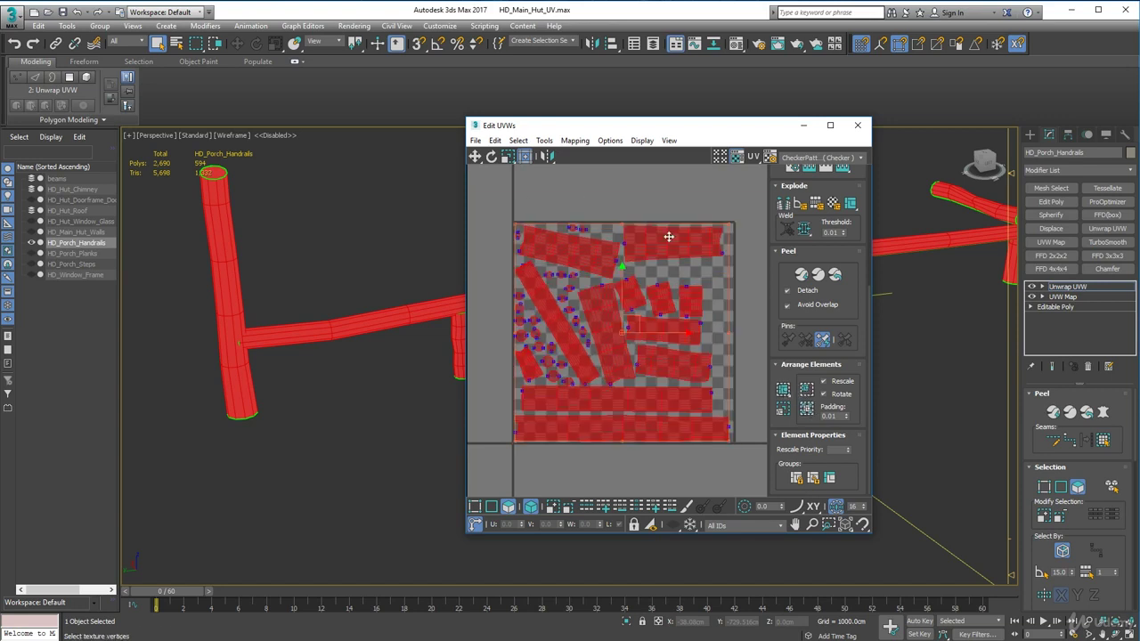
Deselect the UV shells, close the UV editor and collapse the handrails' whole modifier stack
{"action": "left_click", "coordinate": [755, 321]}
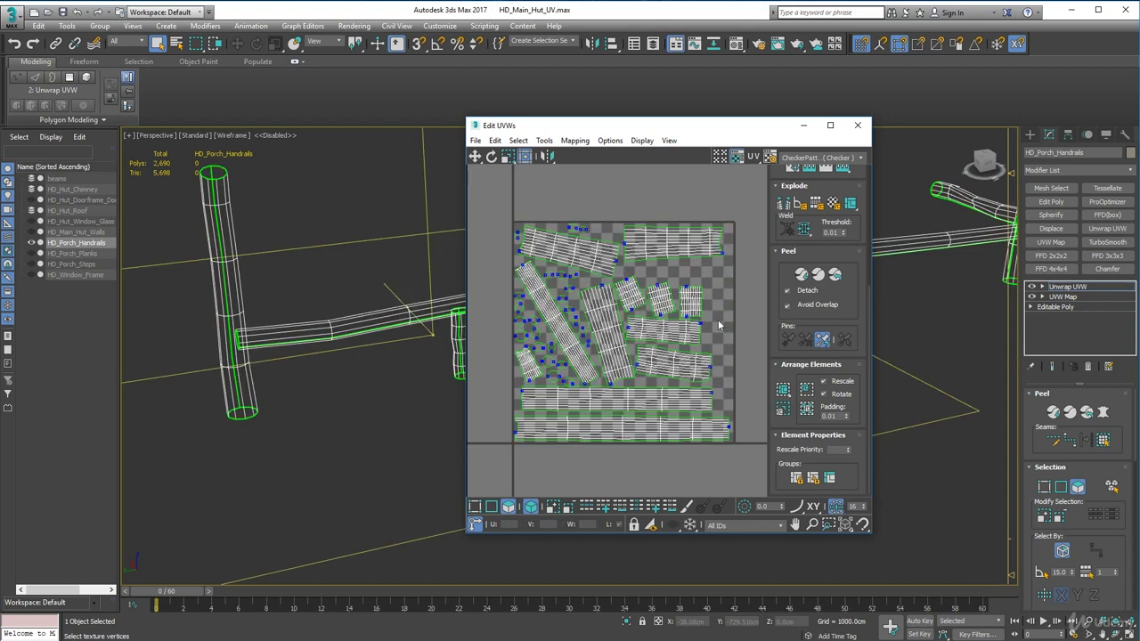
{"action": "left_click", "coordinate": [857, 124]}
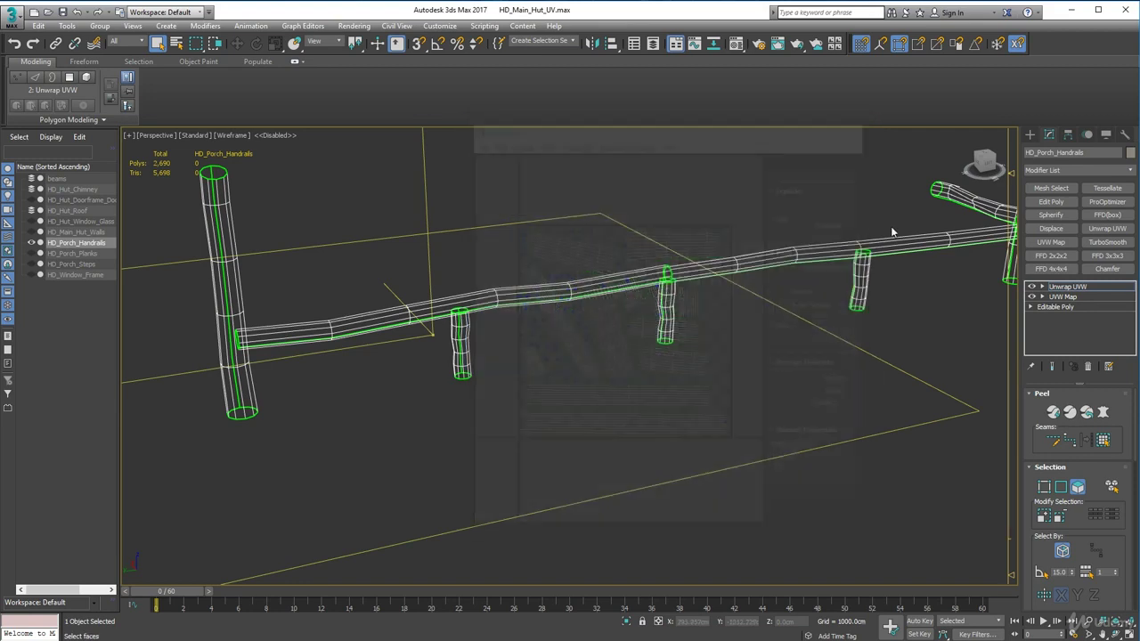
{"action": "right_click", "coordinate": [1062, 325]}
{"action": "left_click", "coordinate": [1025, 437]}
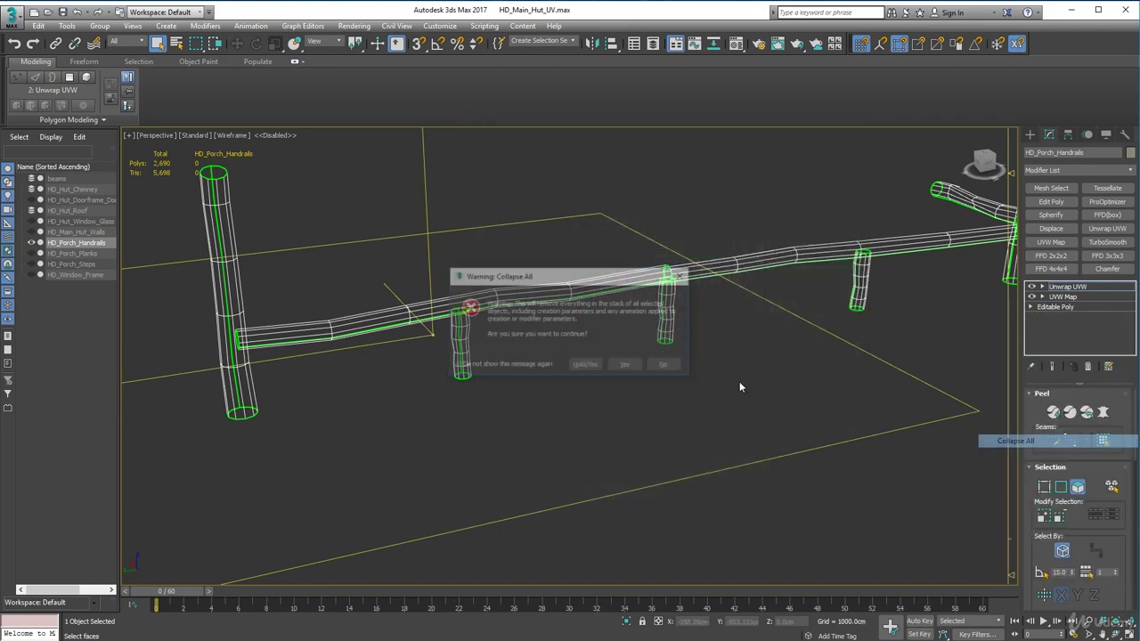
{"action": "left_click", "coordinate": [623, 366]}
Unhide all the hut's objects, including those on hidden layers
{"action": "middle_click_drag", "start_coordinate": [614, 368], "coordinate": [513, 361], "text": "alt"}
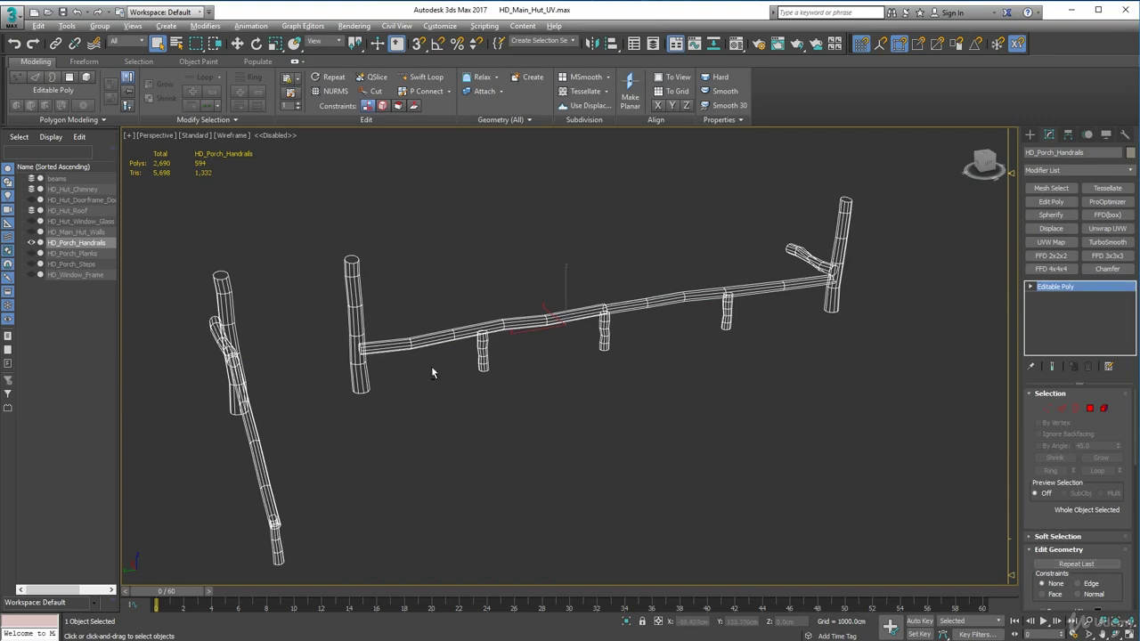
{"action": "middle_click_drag", "start_coordinate": [431, 366], "coordinate": [904, 262], "text": "alt"}
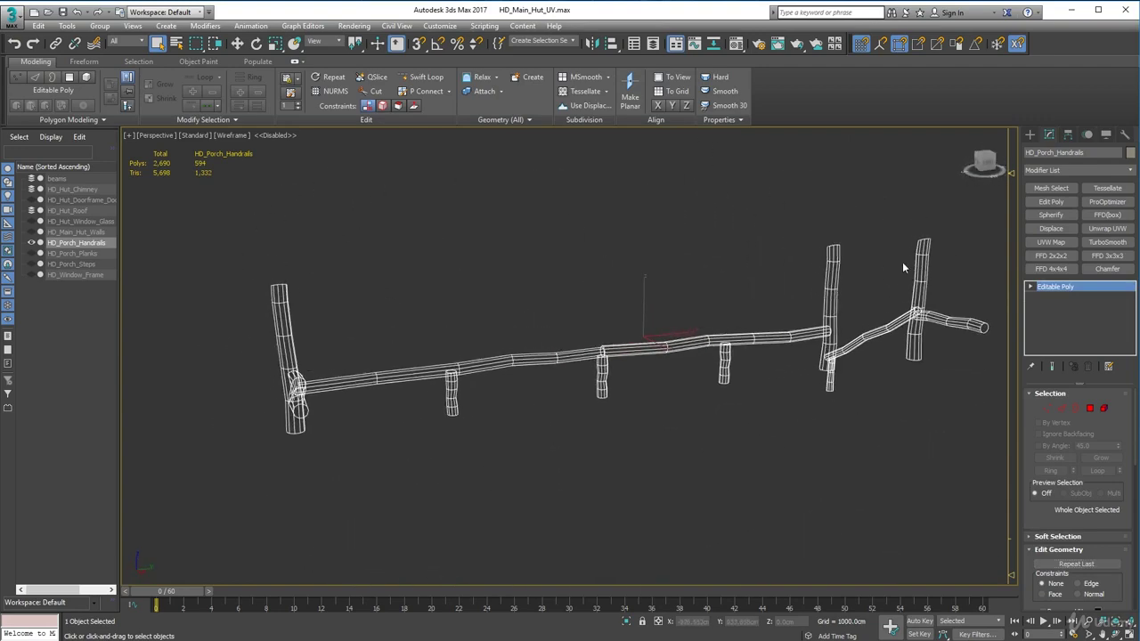
{"action": "left_click", "coordinate": [1105, 134]}
{"action": "left_click", "coordinate": [1076, 489]}
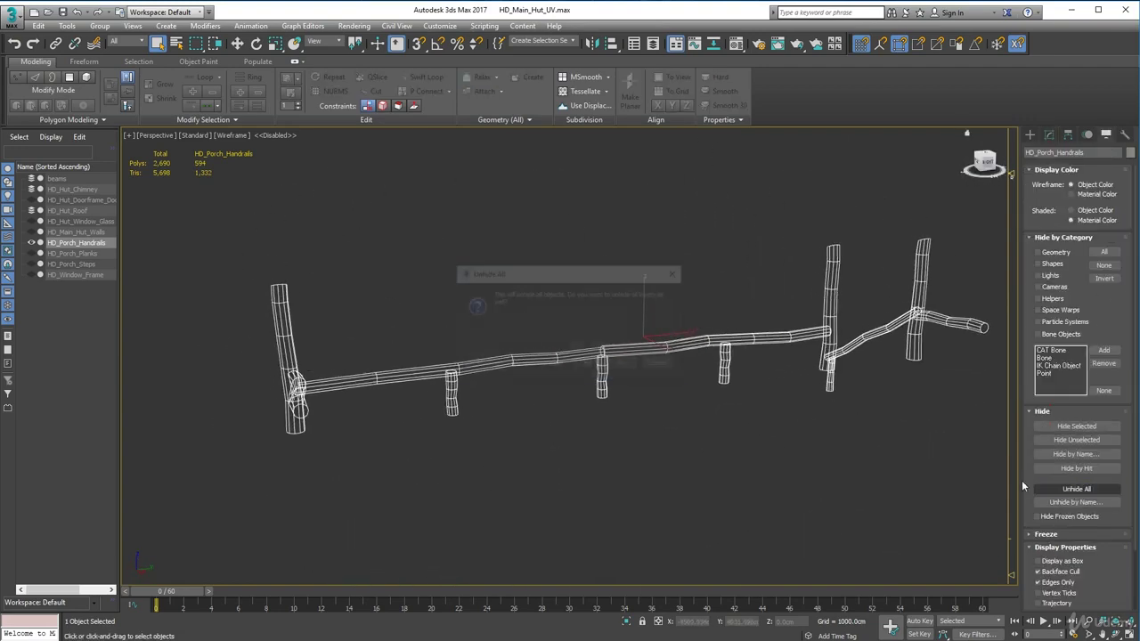
{"action": "left_click", "coordinate": [587, 365]}
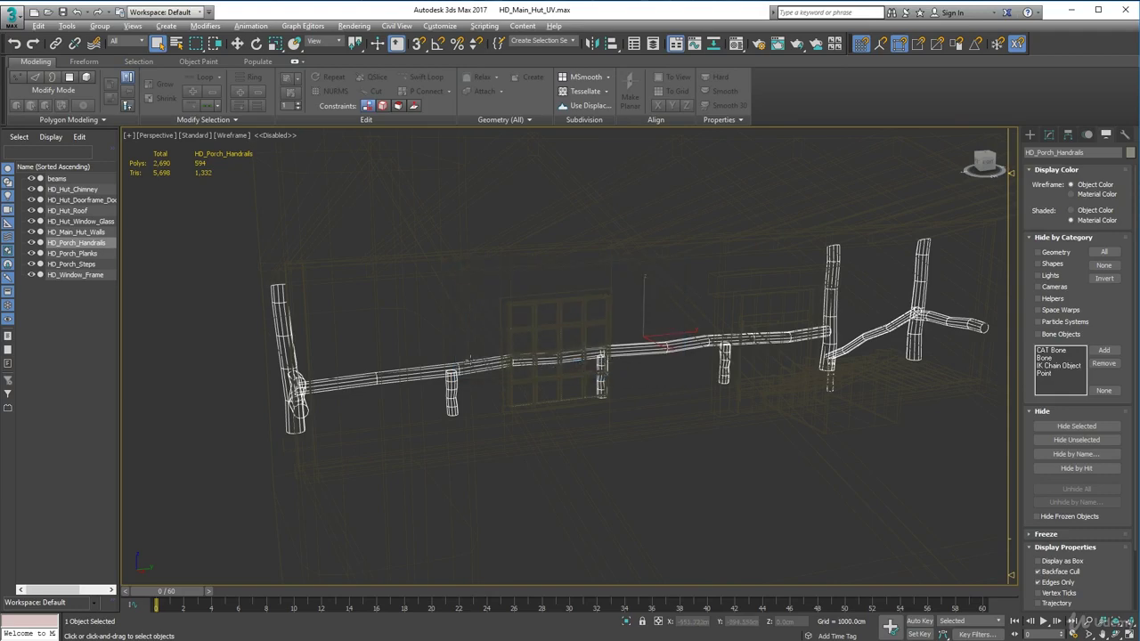
Switch the perspective viewport from wireframe to shaded display with edged faces
{"action": "middle_click_drag", "start_coordinate": [606, 370], "coordinate": [646, 380], "text": "alt"}
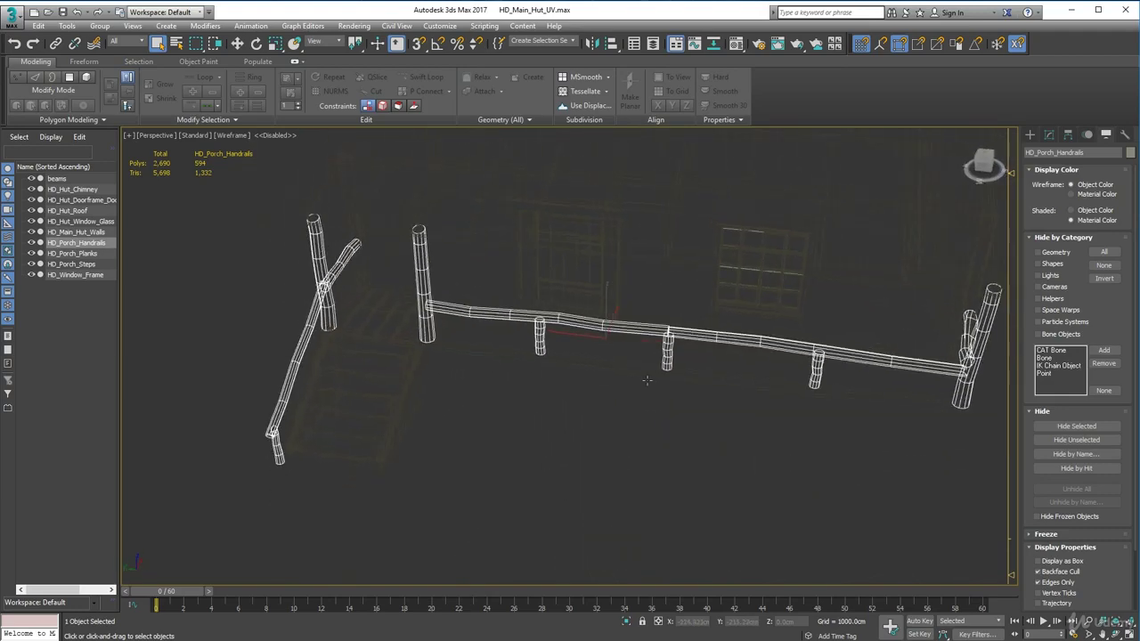
{"action": "left_click", "coordinate": [229, 136]}
{"action": "left_click", "coordinate": [259, 147]}
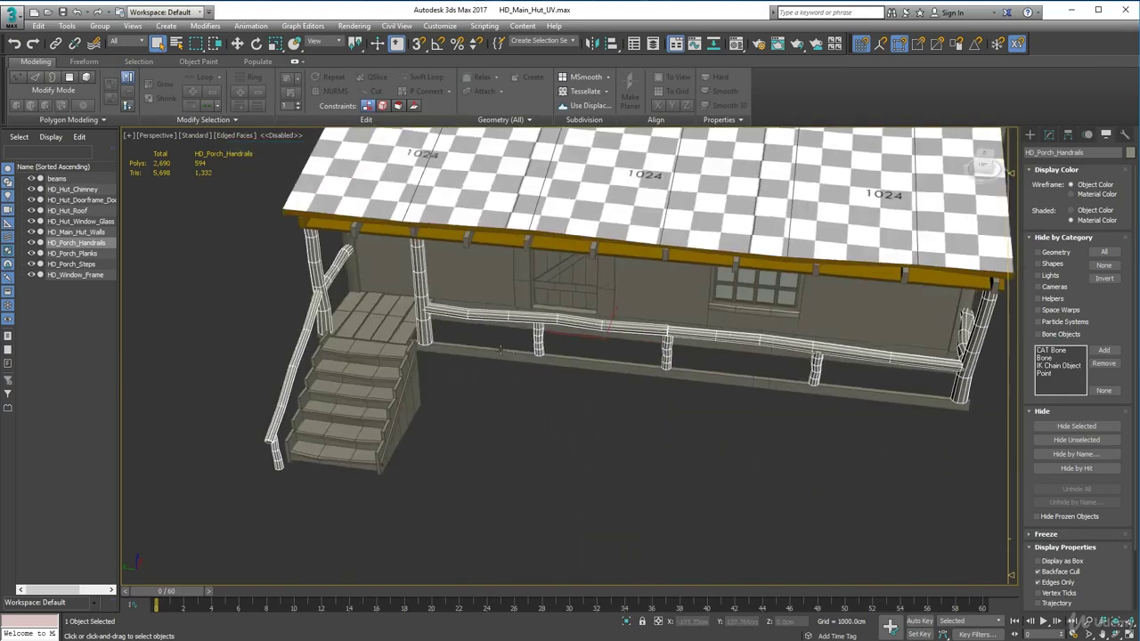
{"action": "middle_click_drag", "start_coordinate": [500, 349], "coordinate": [510, 305], "text": "alt"}
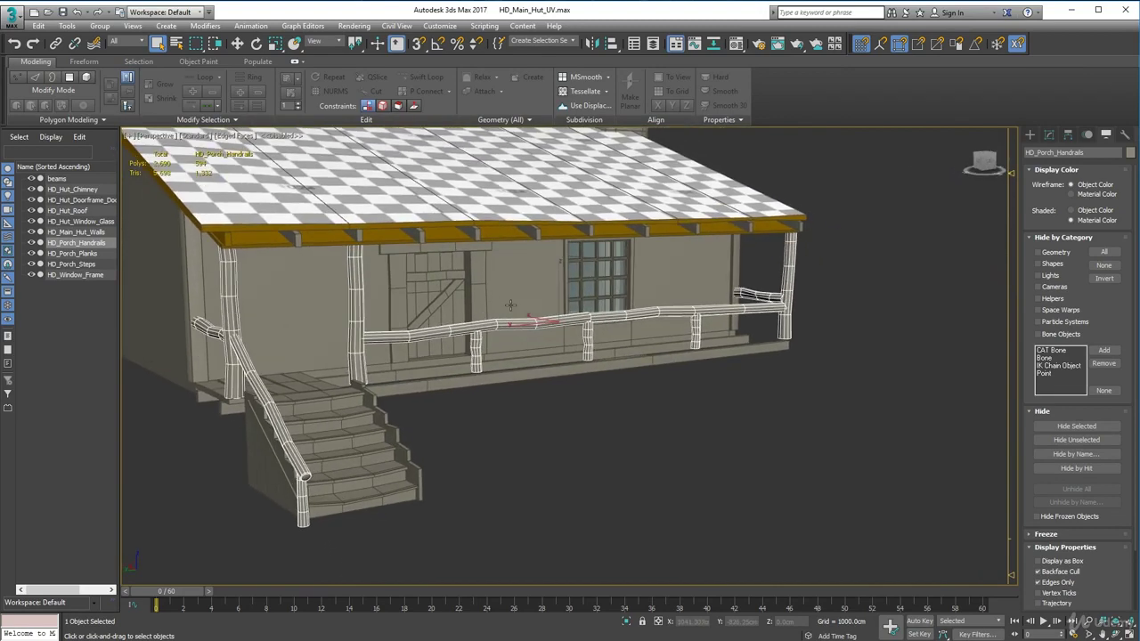
Move HD_Porch_Handrails from the default layer to the UVd layer and close the Layer Explorer
{"action": "left_click", "coordinate": [652, 47]}
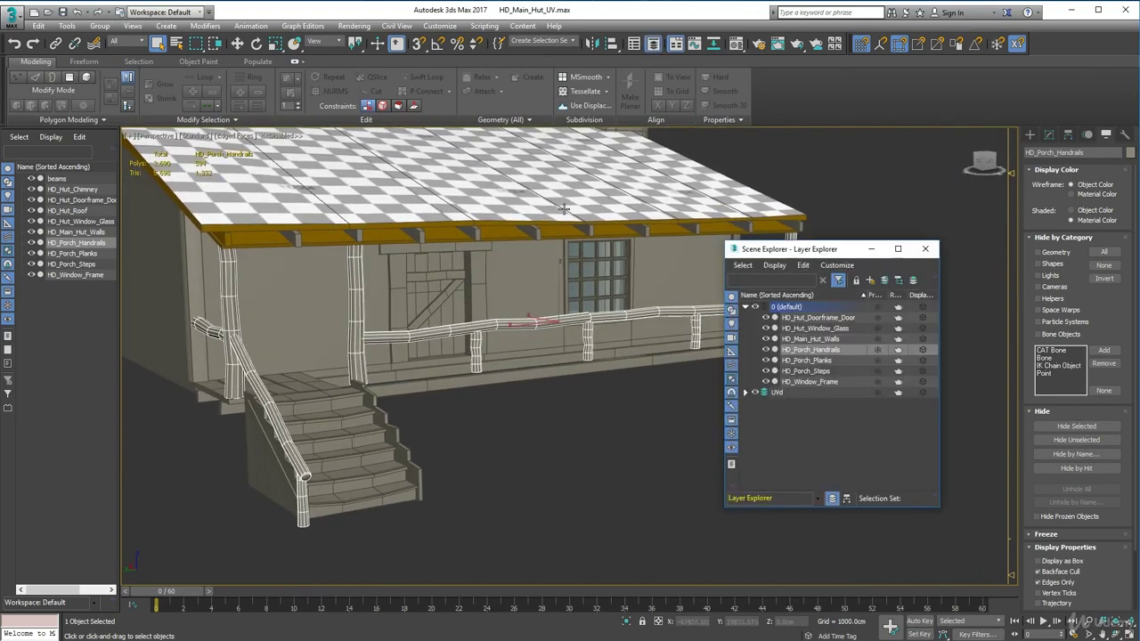
{"action": "left_click", "coordinate": [798, 350]}
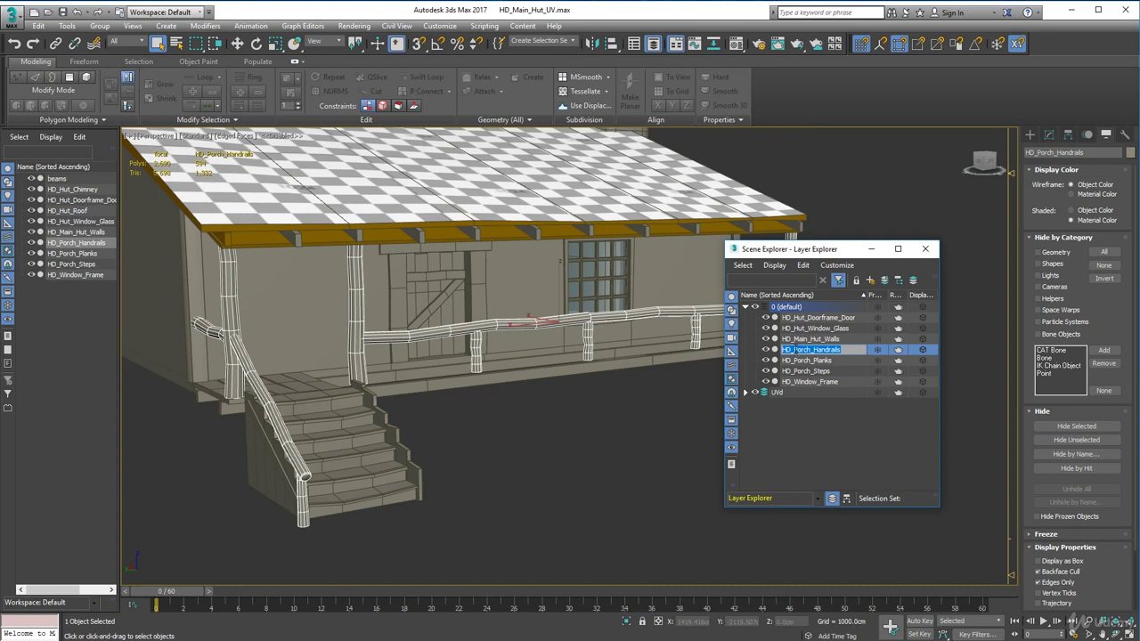
{"action": "left_click", "coordinate": [834, 416]}
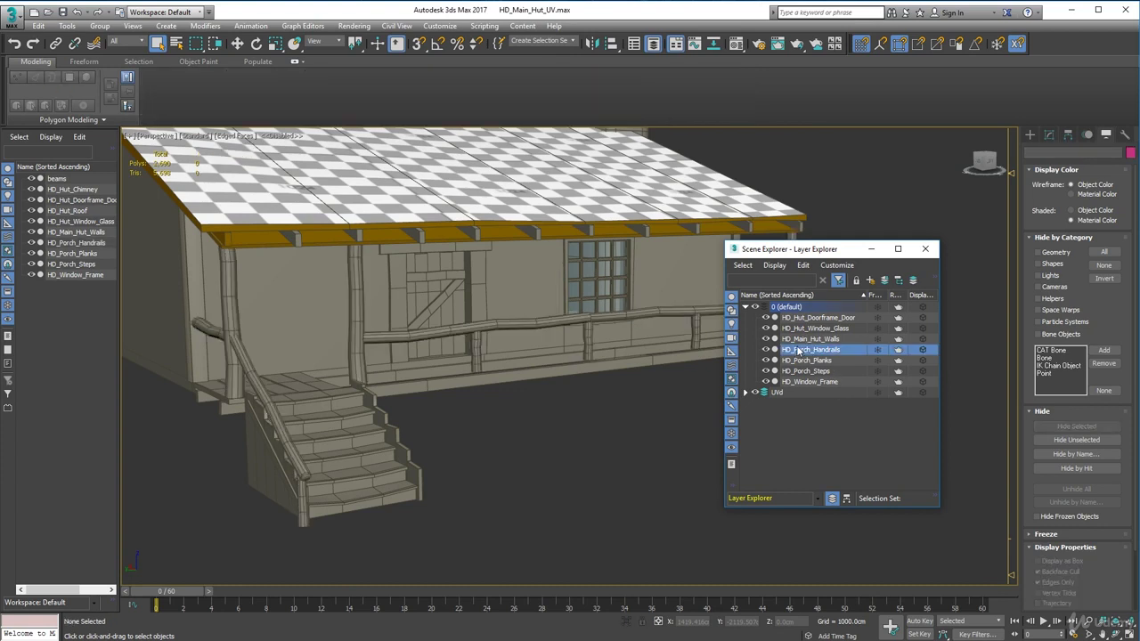
{"action": "left_click_drag", "start_coordinate": [798, 350], "coordinate": [776, 392]}
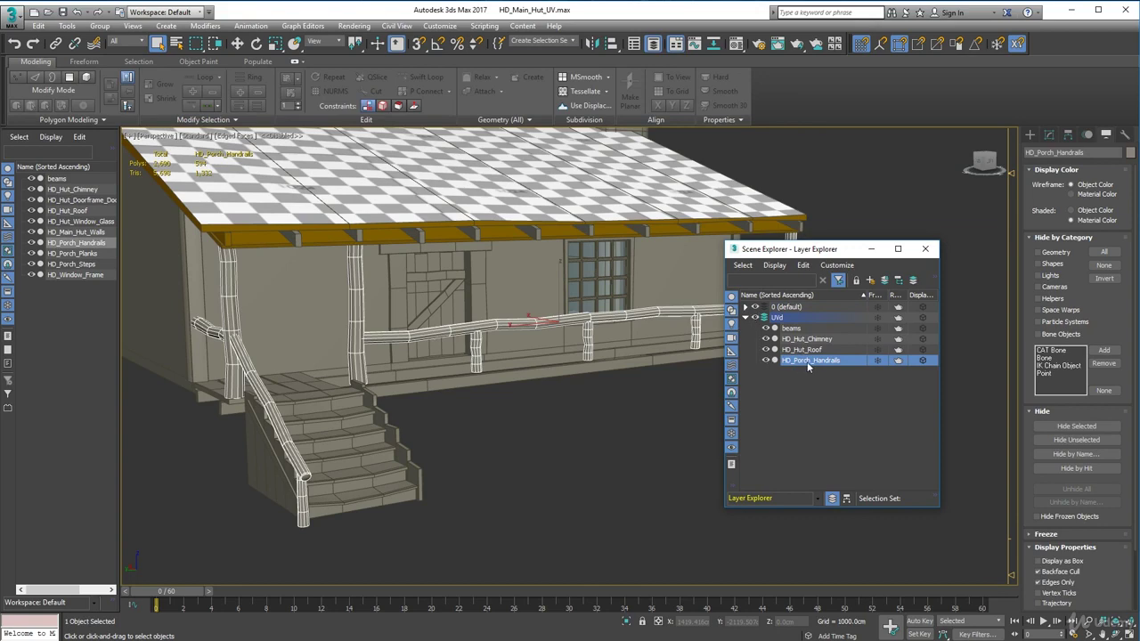
{"action": "left_click", "coordinate": [747, 307]}
{"action": "left_click", "coordinate": [746, 381]}
{"action": "left_click", "coordinate": [619, 457]}
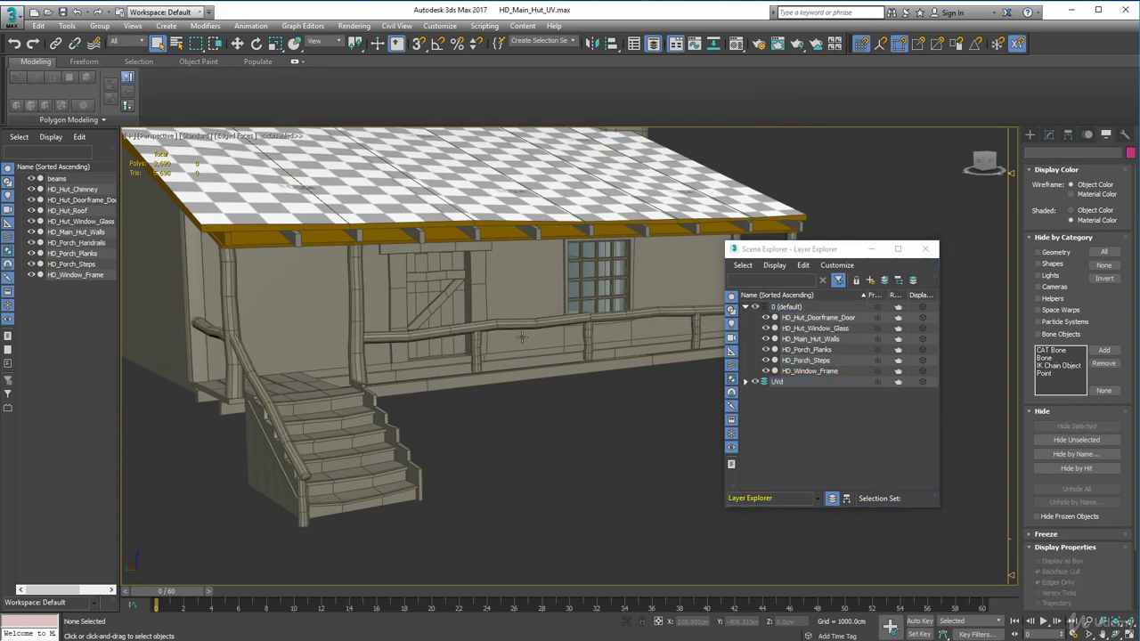
{"action": "middle_click_drag", "start_coordinate": [522, 337], "coordinate": [548, 342], "text": "alt"}
{"action": "left_click", "coordinate": [925, 249]}
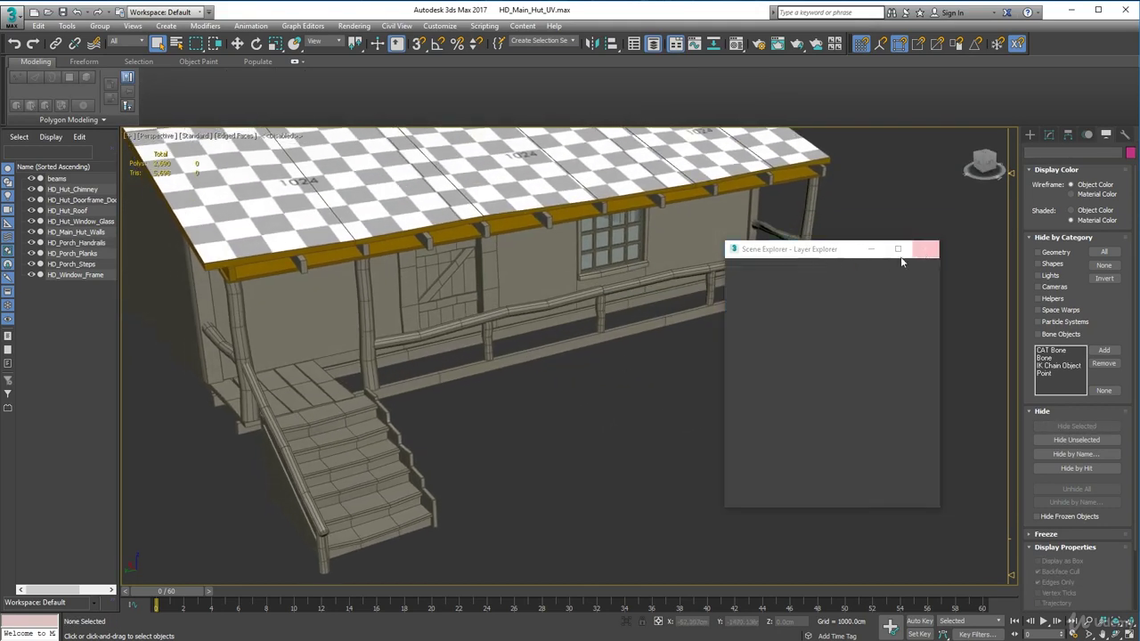
Apply a green material to the porch handrails and look over the whole hut
{"action": "middle_click_drag", "start_coordinate": [630, 281], "coordinate": [688, 283]}
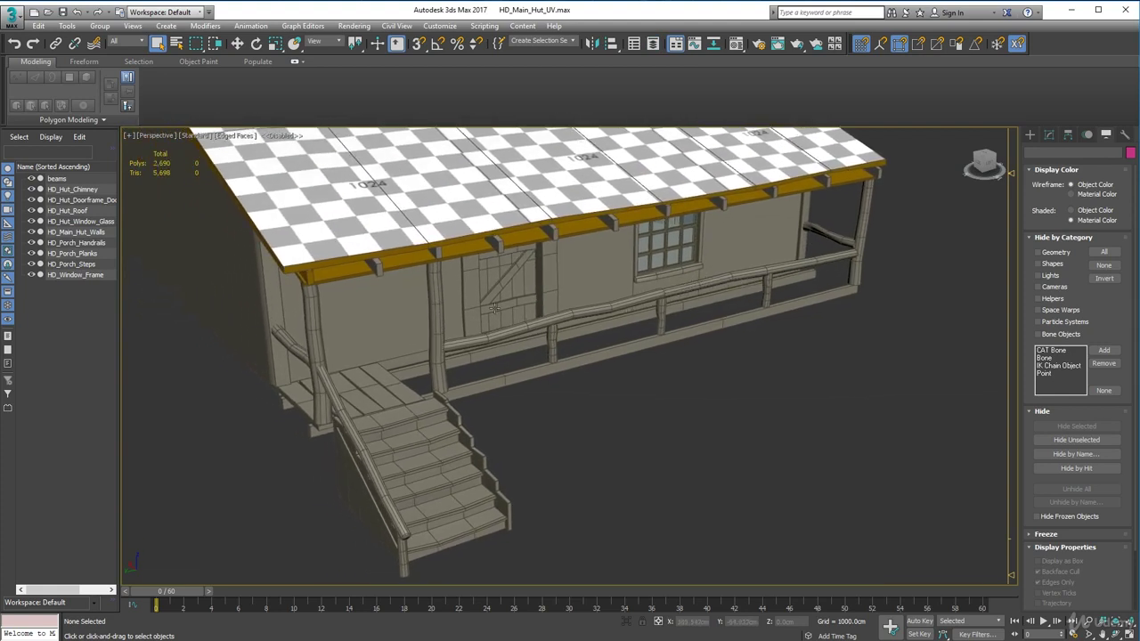
{"action": "left_click", "coordinate": [306, 311]}
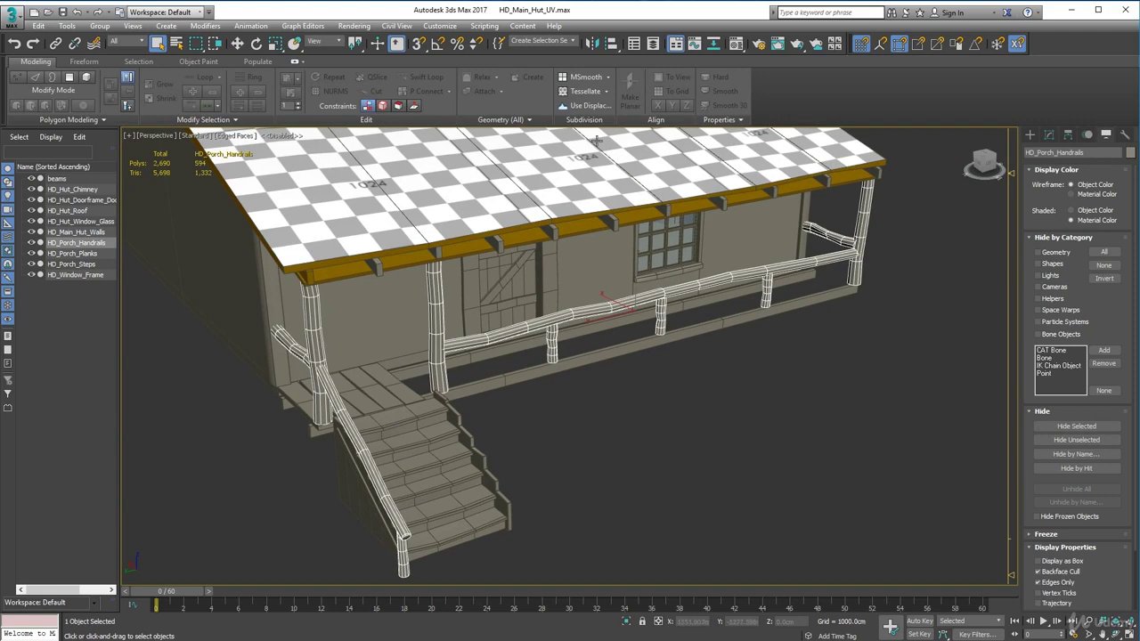
{"action": "left_click", "coordinate": [738, 45]}
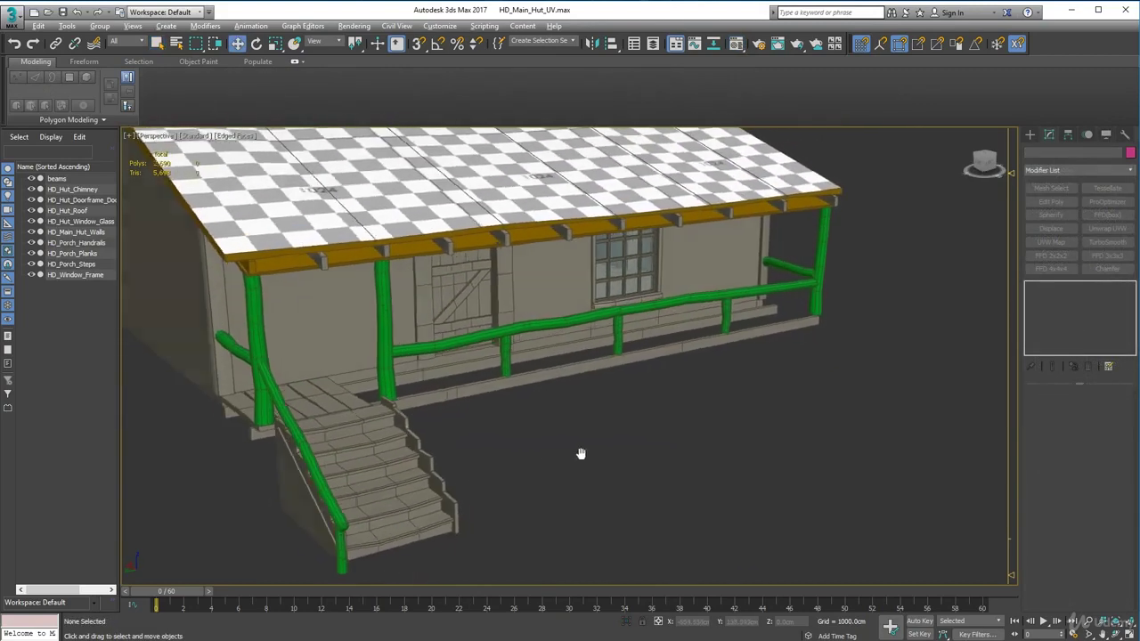
{"action": "middle_click_drag", "start_coordinate": [581, 454], "coordinate": [590, 458]}
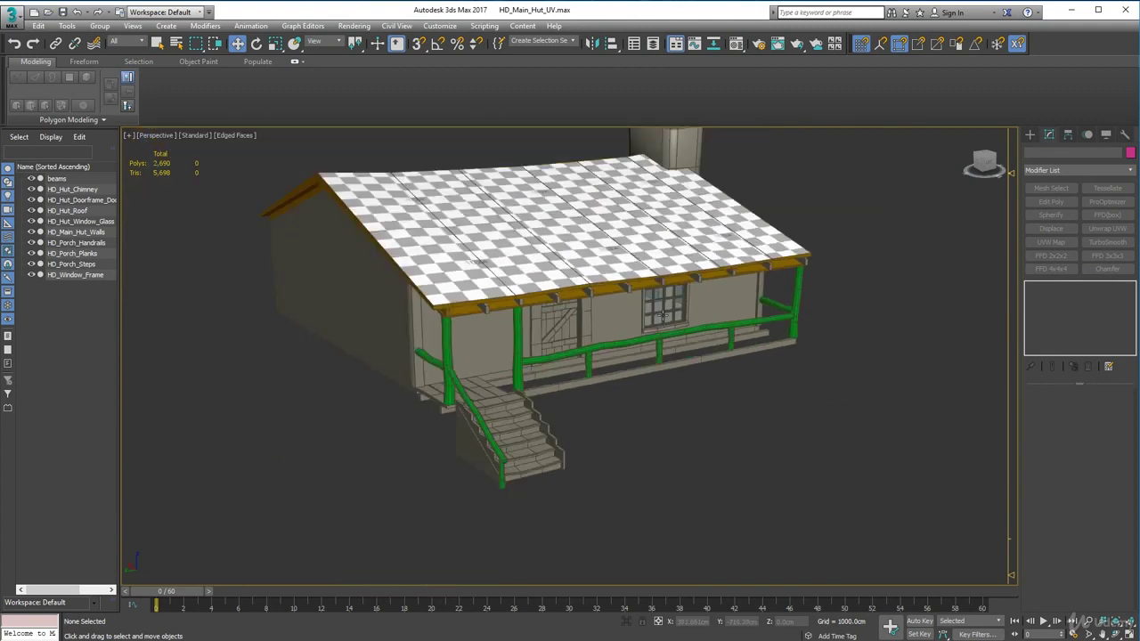
{"action": "middle_click_drag", "start_coordinate": [662, 316], "coordinate": [633, 319], "text": "alt"}
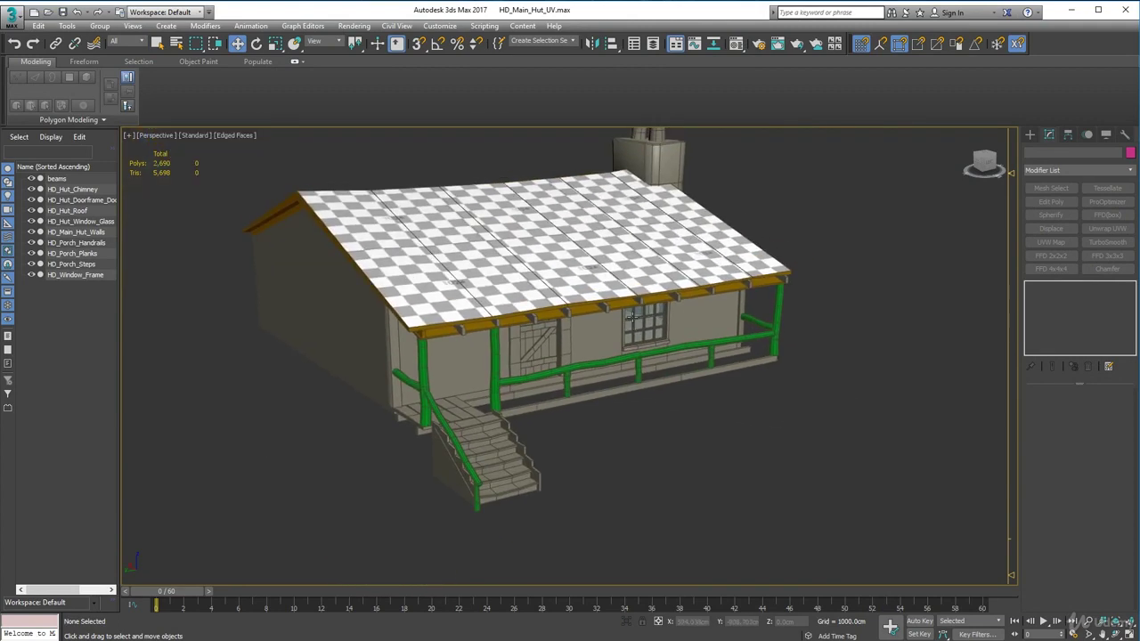